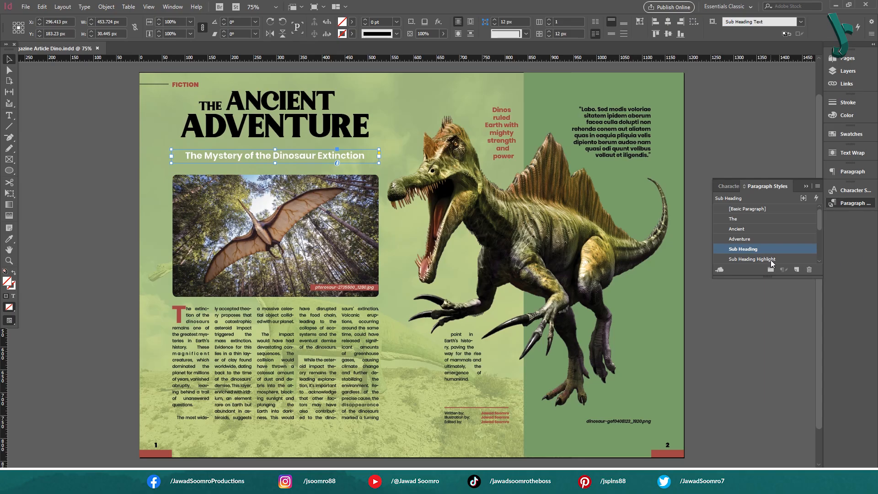
Step: Apply the Sub Heading Highlight paragraph style to the line "The Mystery of the Dinosaur Extinction"
left_click(772, 260)
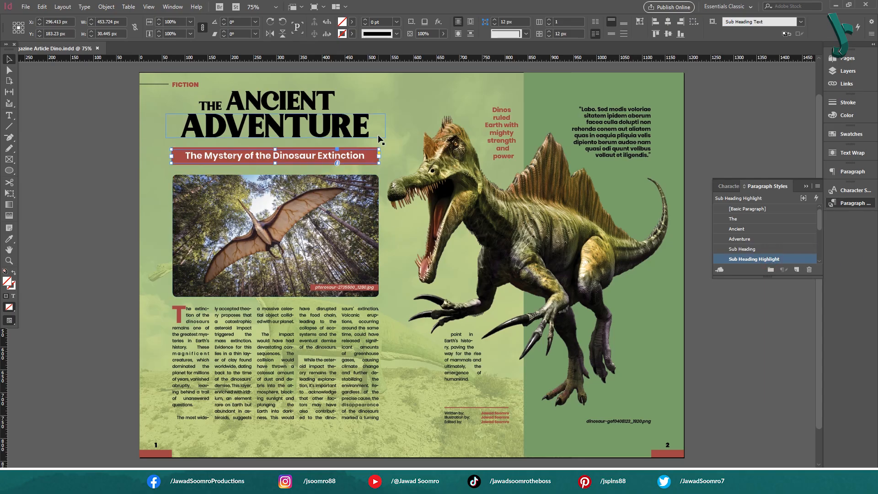
left_click(741, 139)
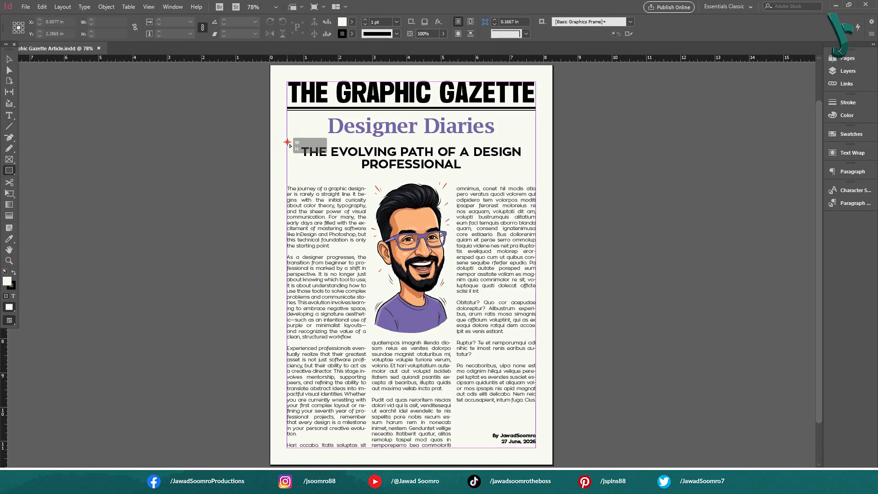
Step: Draw a rectangle about 7.27 by 1.04 in over the article heading, with a light purple fill and no stroke
left_click_drag(287, 142, 536, 178)
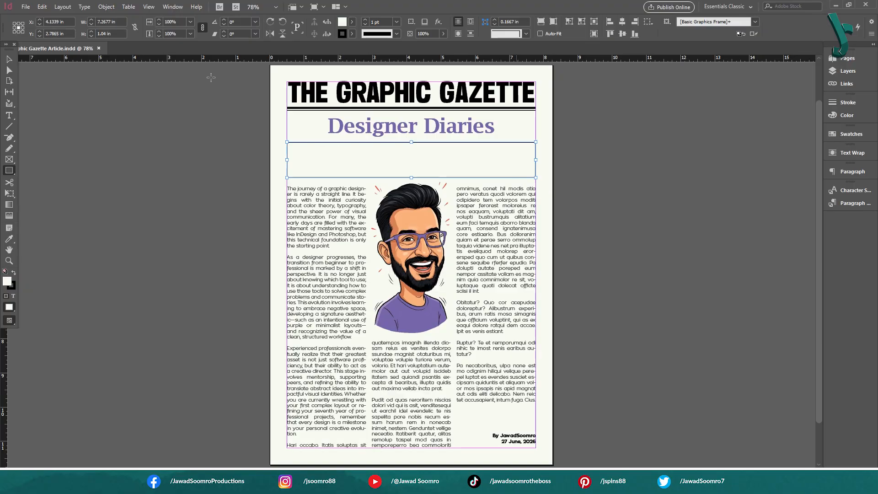
left_click(351, 22)
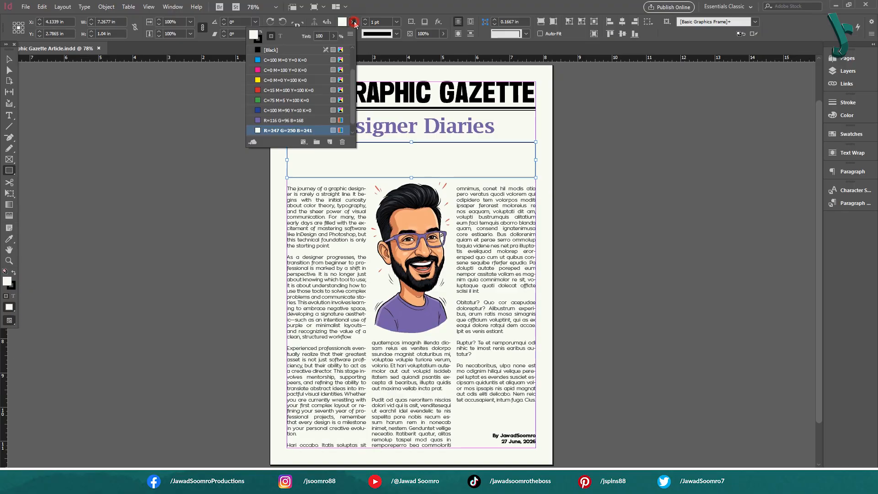
left_click(311, 132)
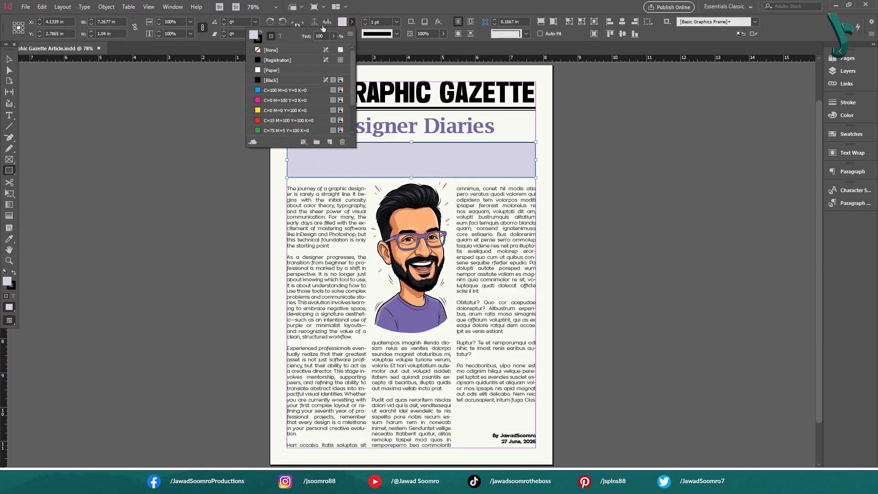
left_click(378, 10)
Step: Send the light purple rectangle to the back, behind the article heading
right_click(411, 158)
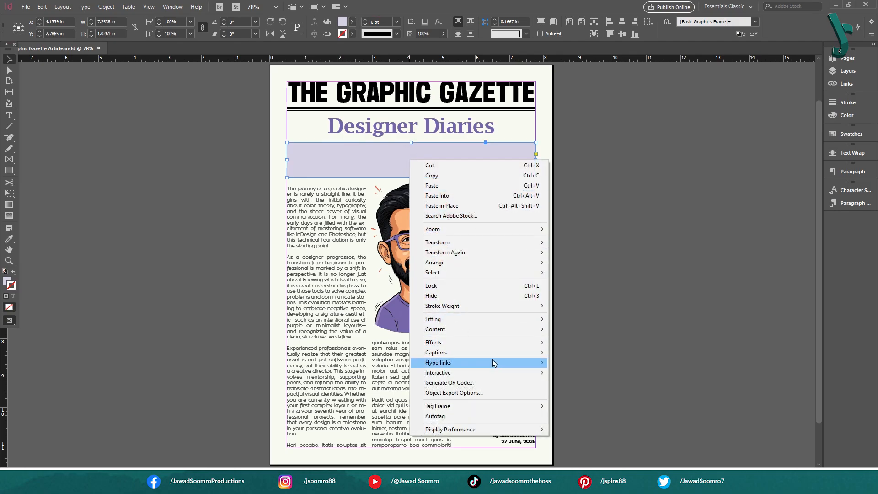
mouse_move(526, 263)
left_click(608, 273)
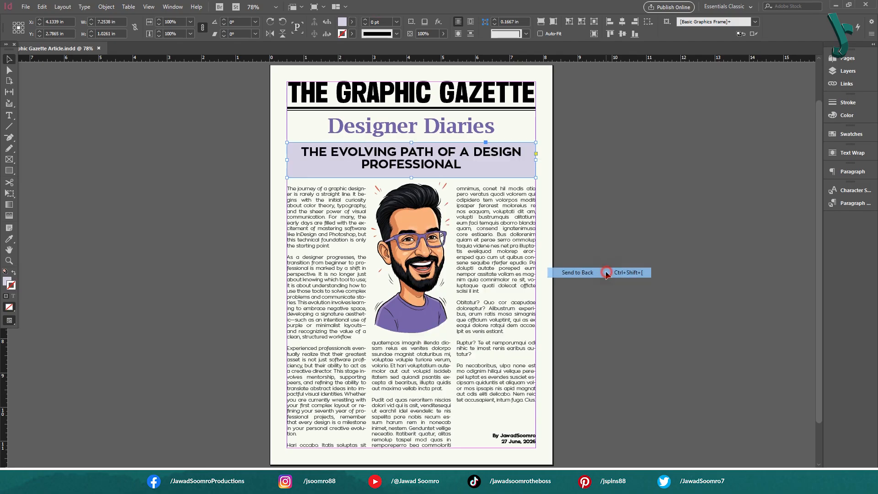
left_click(519, 168)
Step: Style the second page's article paragraphs with Body Text and its byline and date with the Author style
left_click_drag(526, 177, 504, 174)
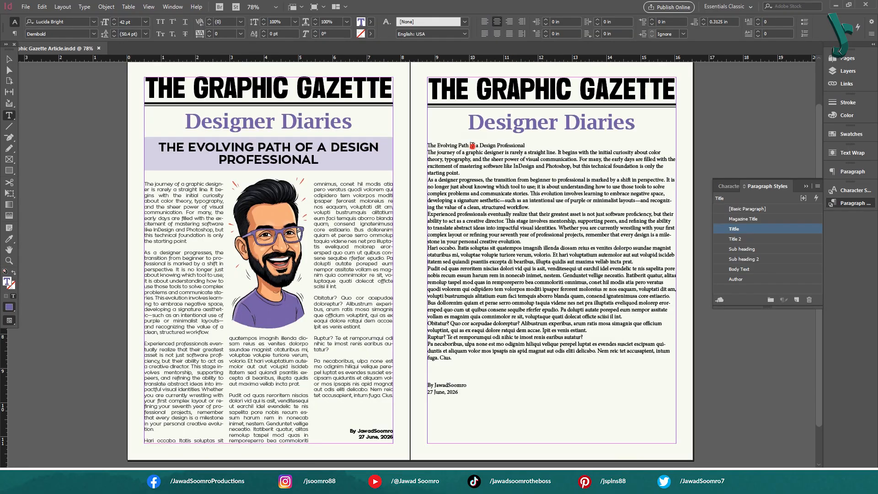
left_click(487, 183)
left_click(754, 269)
left_click_drag(466, 421, 427, 413)
left_click(750, 279)
left_click_drag(453, 387, 427, 209)
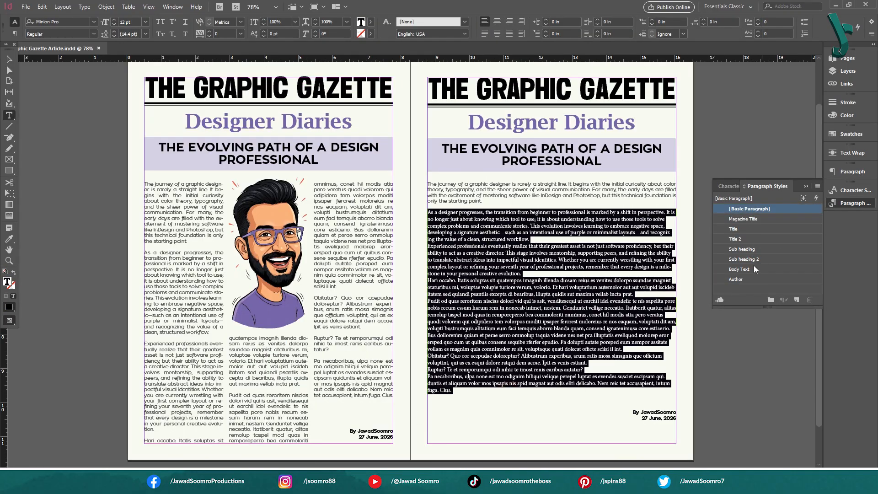
left_click(754, 267)
Step: Set the second page's body text frame to three columns
left_click_drag(617, 420, 491, 222)
right_click(474, 265)
left_click(523, 269)
left_click(564, 184)
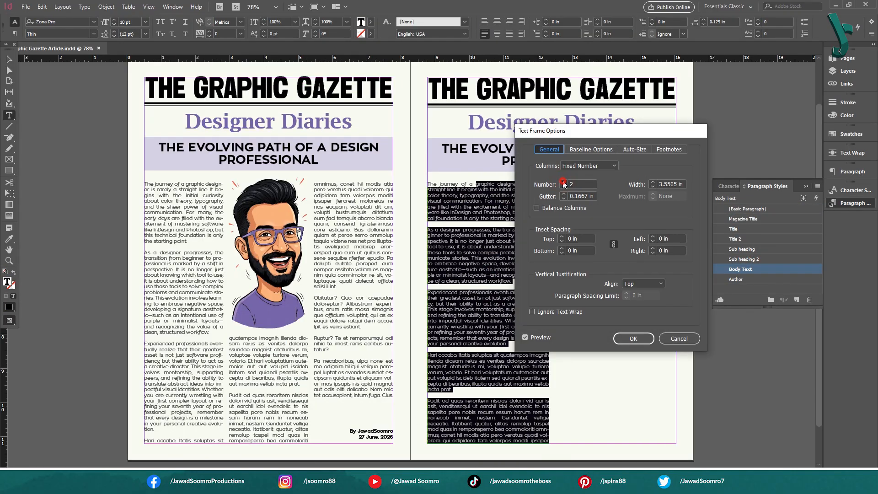
left_click(564, 183)
left_click(633, 338)
left_click(645, 353)
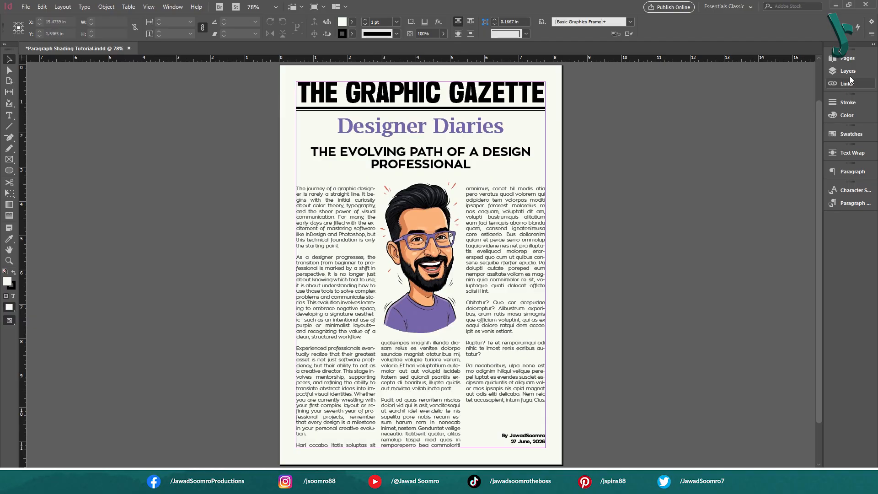
left_click(847, 58)
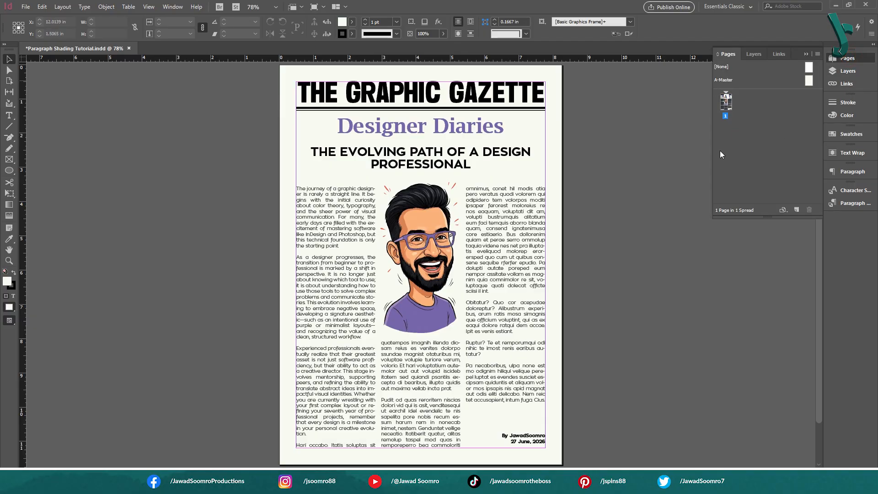
left_click(796, 209)
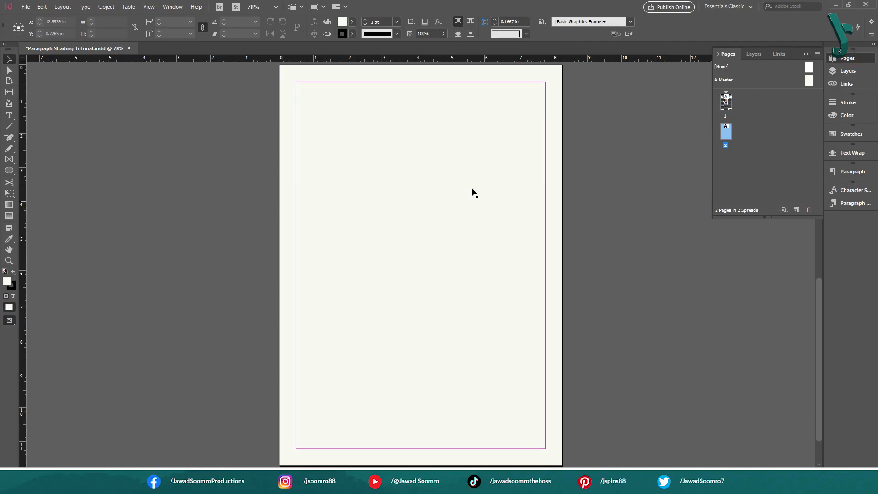
key("ctrl+z")
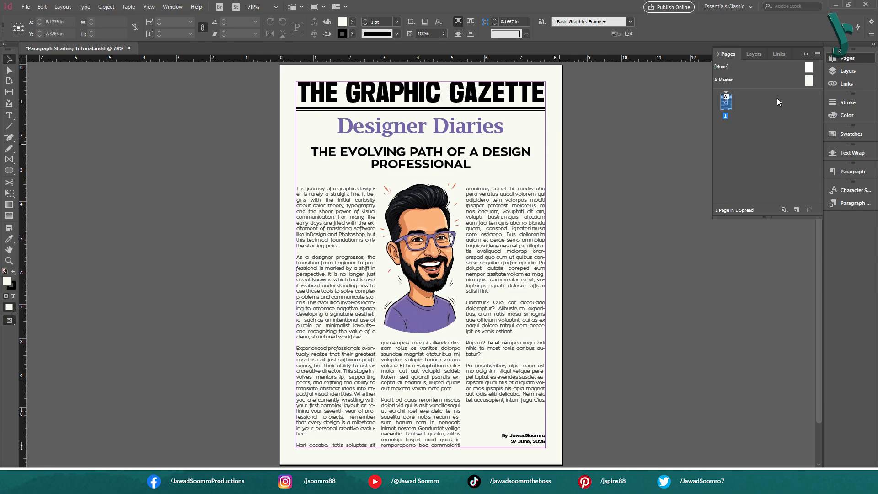
left_click(807, 54)
left_click(639, 136)
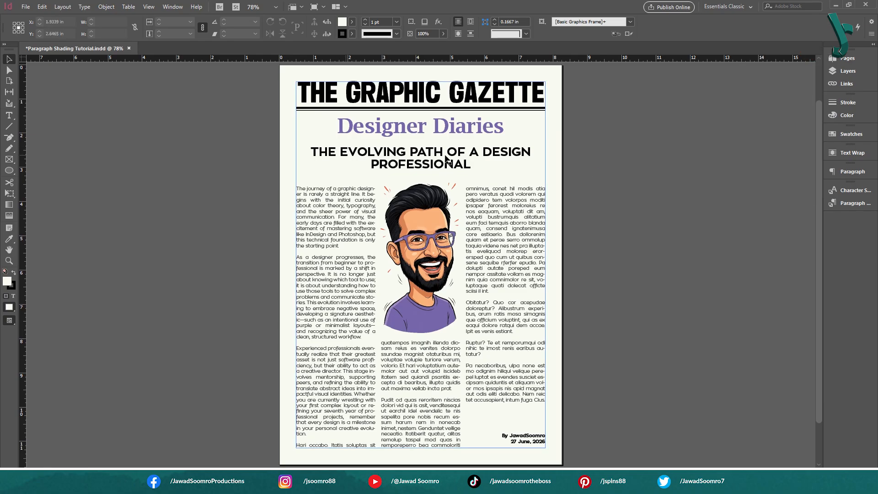
Step: Show the paragraph formatting controls for the article's text frame
double_click(372, 159)
left_click_drag(312, 151, 515, 177)
key("Escape")
left_click(169, 8)
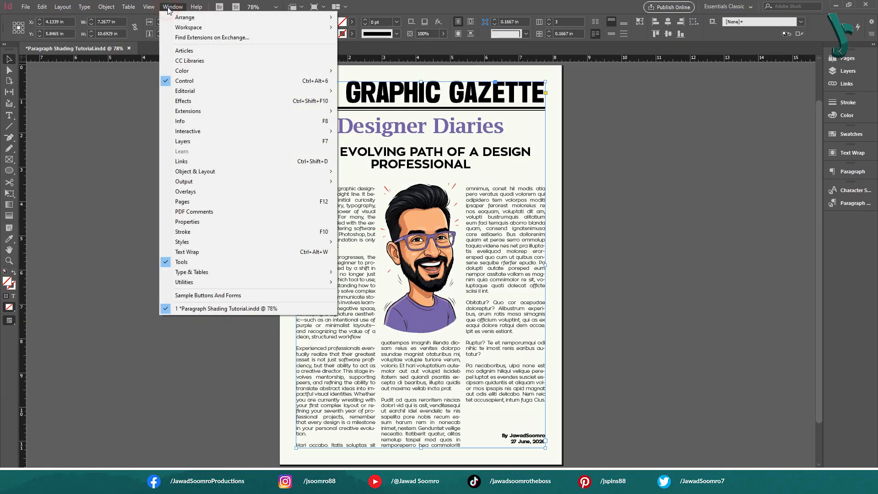
mouse_move(270, 274)
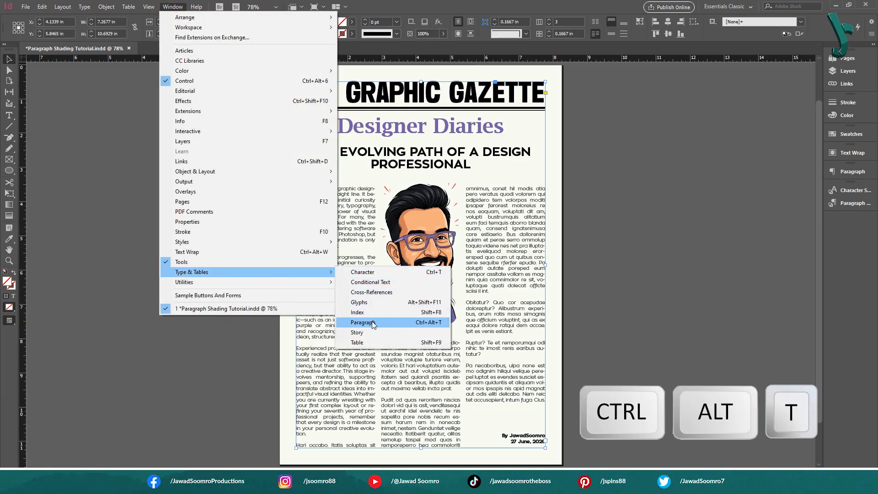
left_click(436, 324)
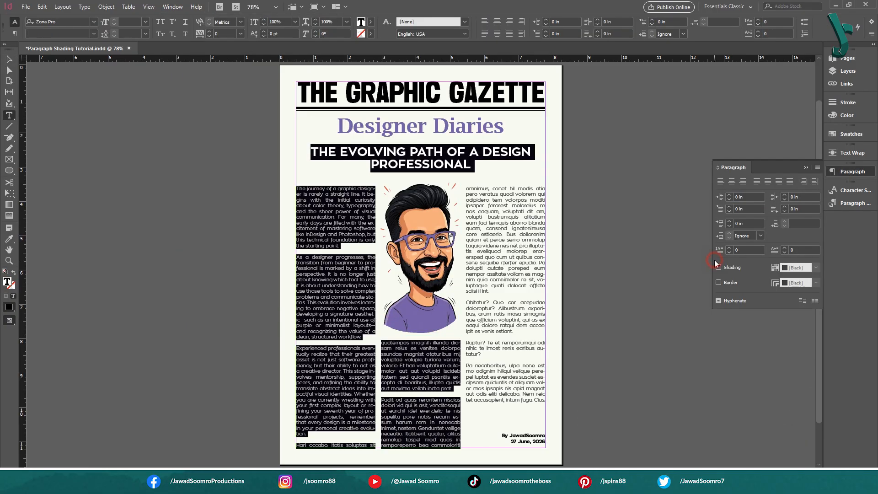
Step: Select the heading "The Evolving Path of a Design Professional" and open its paragraph borders and shading settings with a live preview
left_click(643, 230)
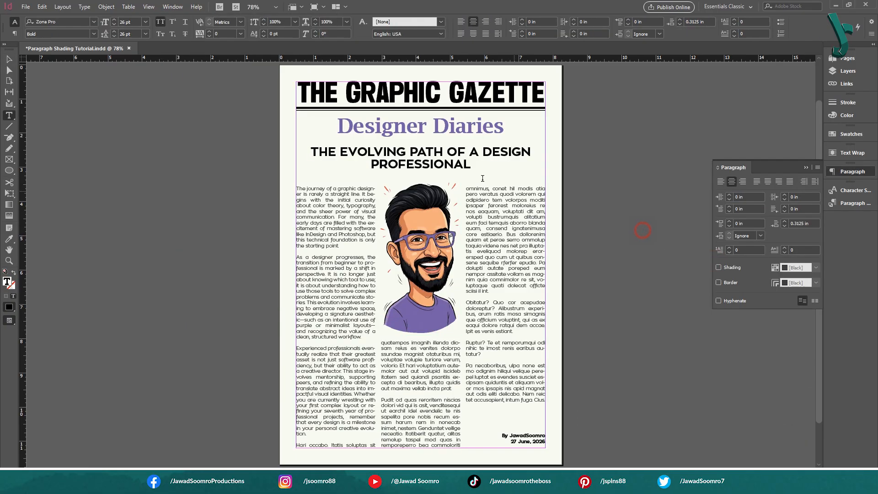
left_click_drag(310, 152, 479, 168)
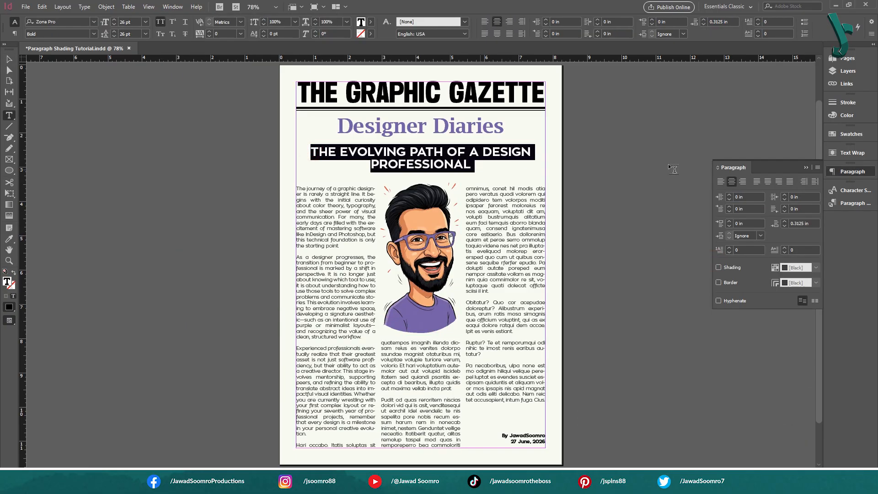
left_click(818, 168)
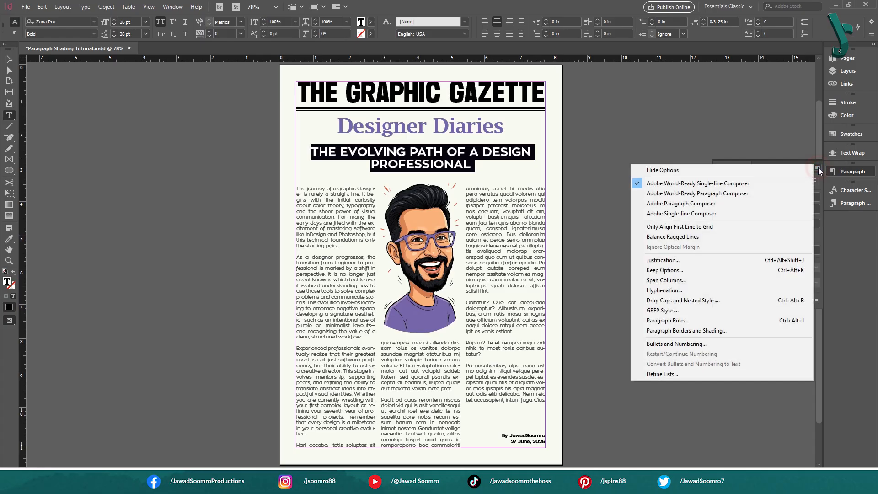
left_click(677, 331)
mouse_move(435, 86)
left_mouse_down()
mouse_move(680, 144)
mouse_move(688, 88)
mouse_move(680, 81)
left_mouse_up()
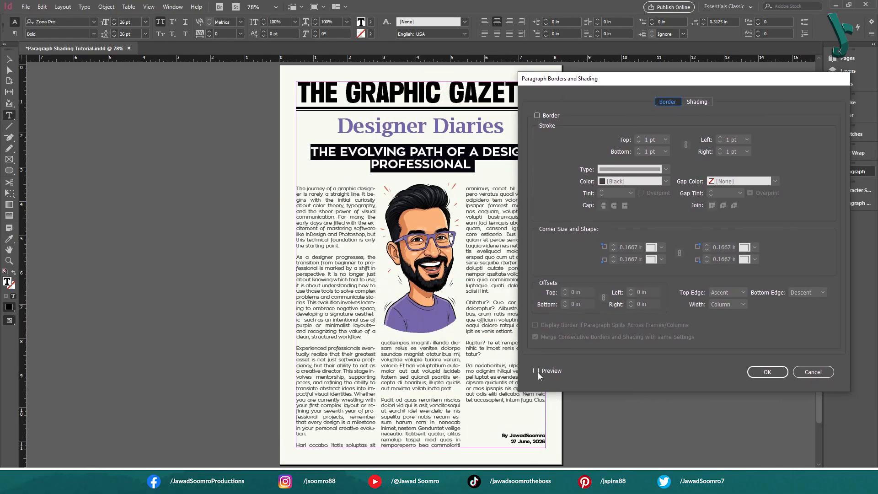
Step: Turn on shading for the heading paragraph with the R=116 G=96 B=168 swatch and apply it
left_click(704, 102)
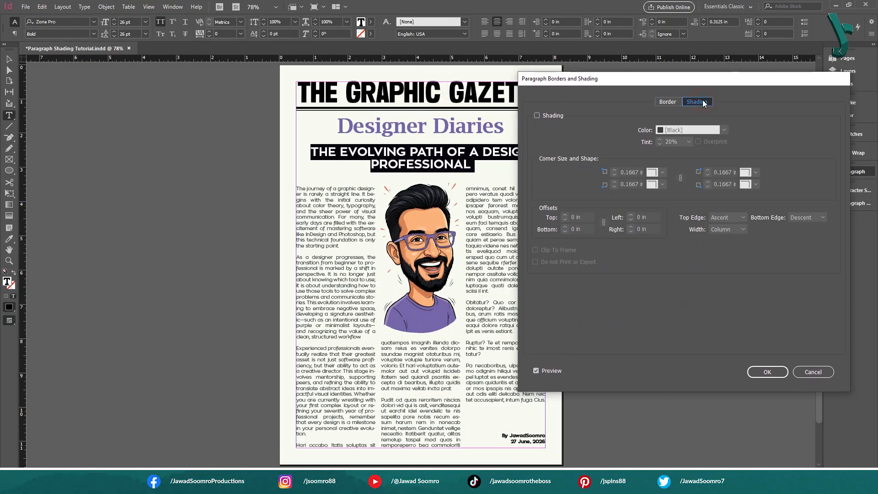
left_click(537, 116)
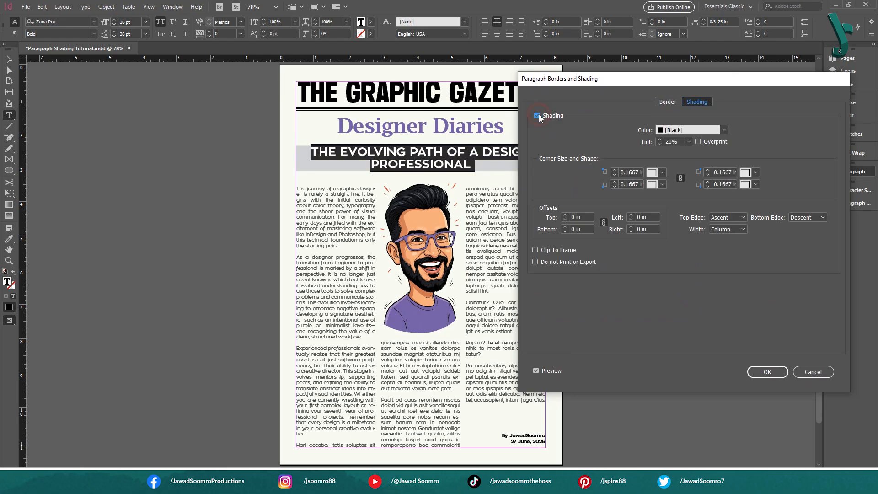
left_click(724, 130)
left_click(688, 236)
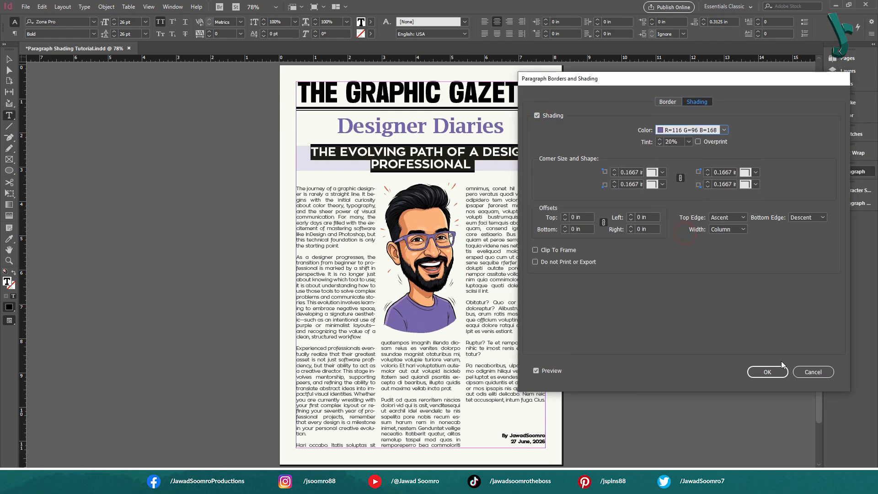
left_click(768, 372)
key("Escape")
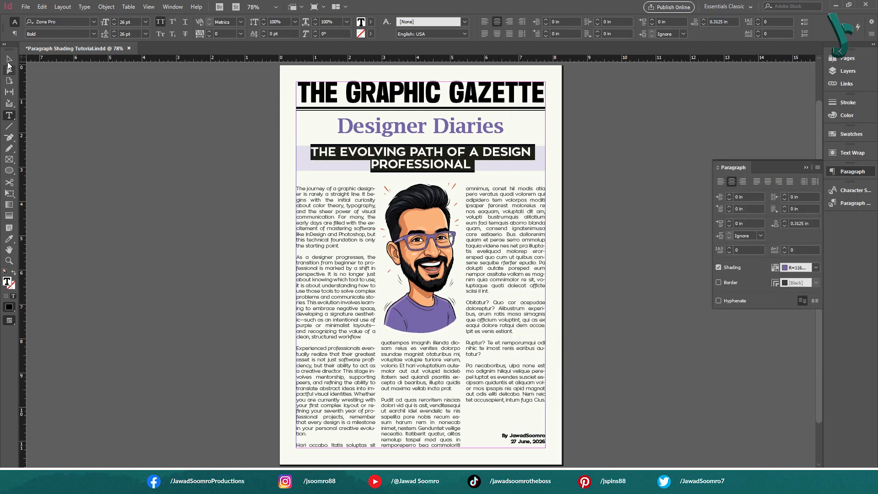
left_click(141, 148)
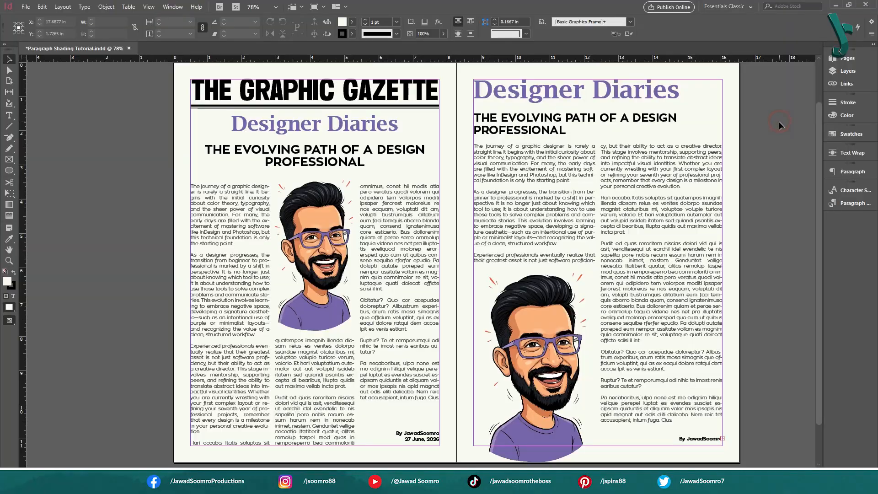
left_click(846, 58)
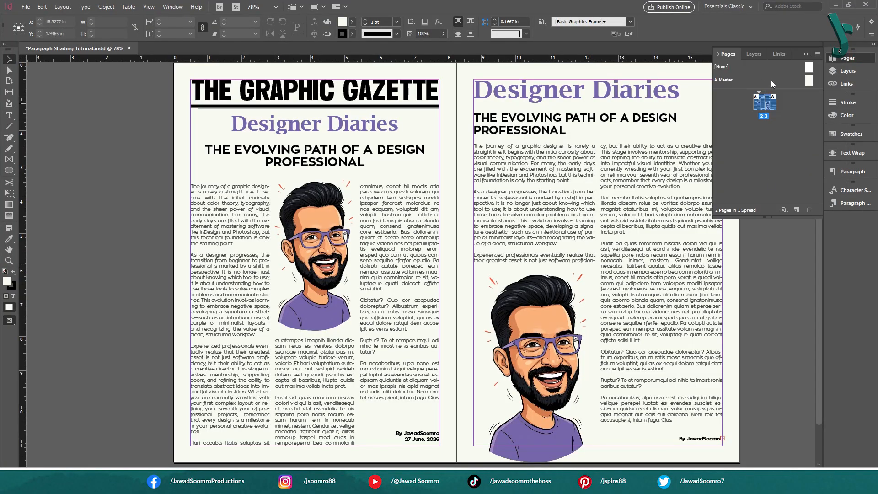
left_click(782, 136)
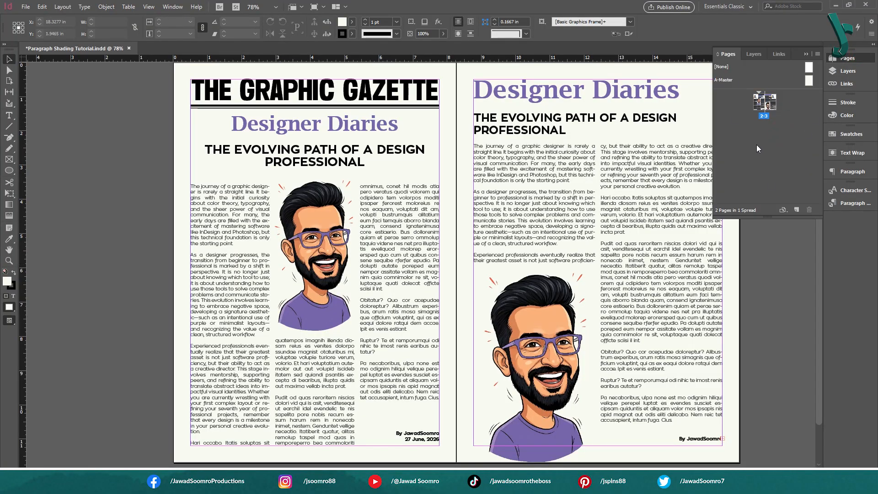
left_click(805, 55)
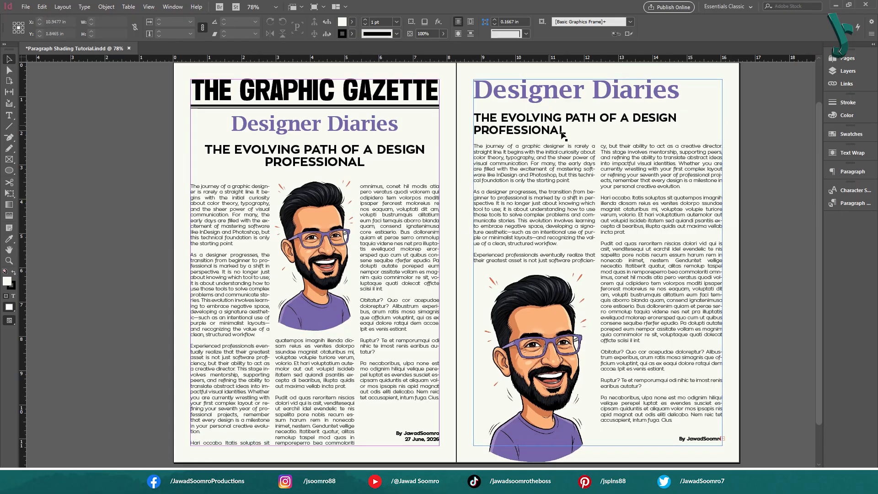
left_click(763, 127)
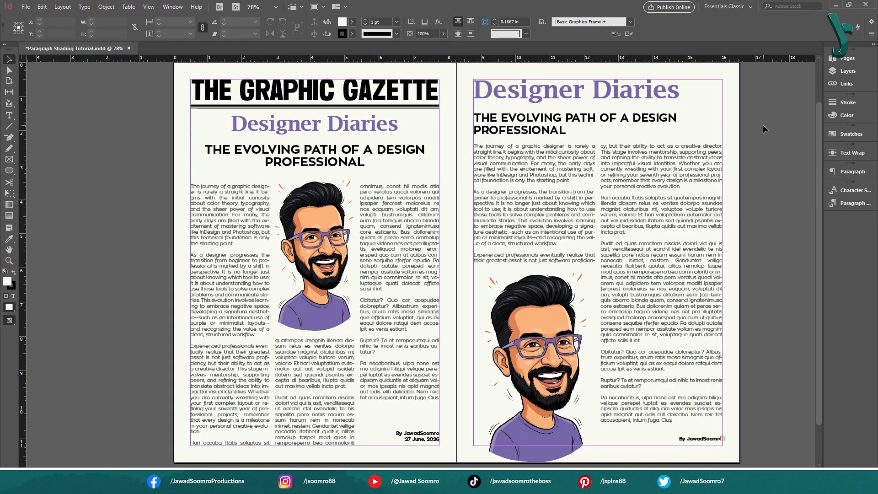
left_click(403, 195)
left_click(153, 91)
Step: Show the document's list of paragraph styles
left_click(174, 7)
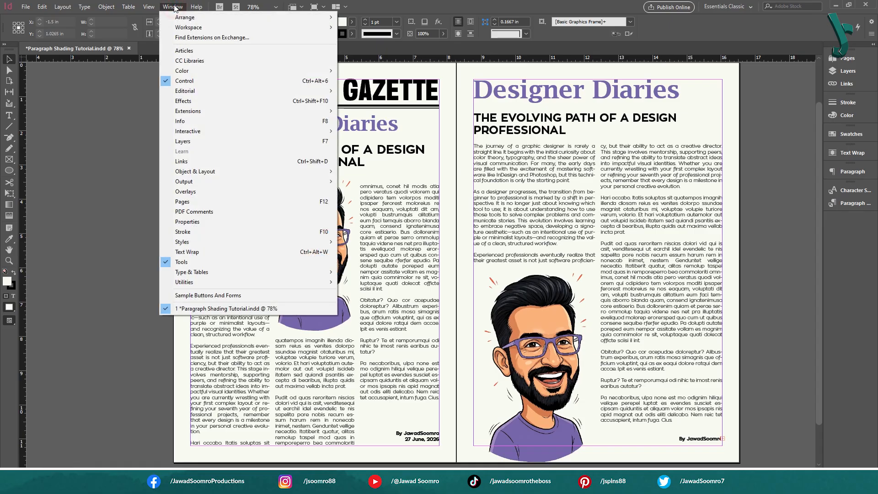
mouse_move(276, 243)
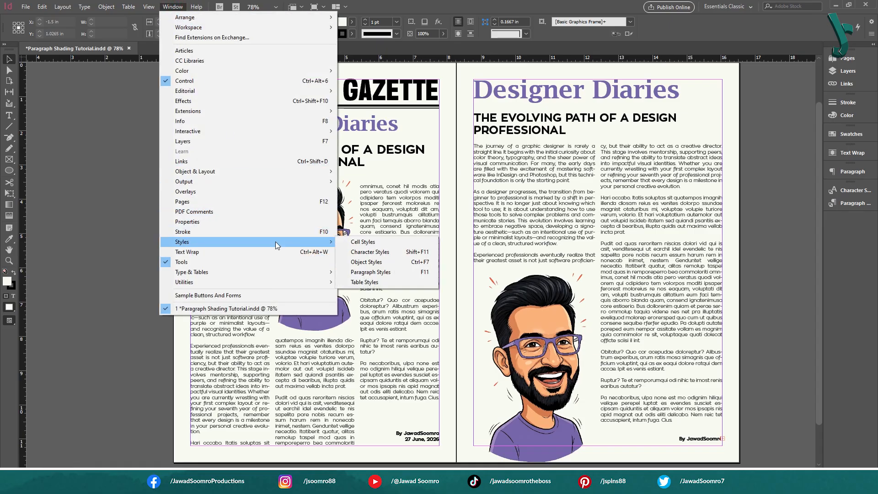
left_click(370, 272)
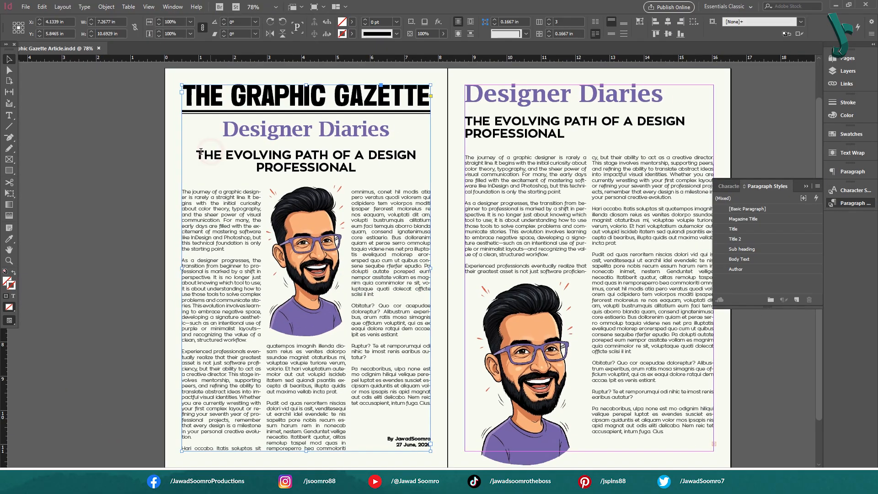
Step: Create a paragraph style named Sub Heading 2 from the first page's article heading, based on Sub heading
left_click_drag(196, 156, 365, 167)
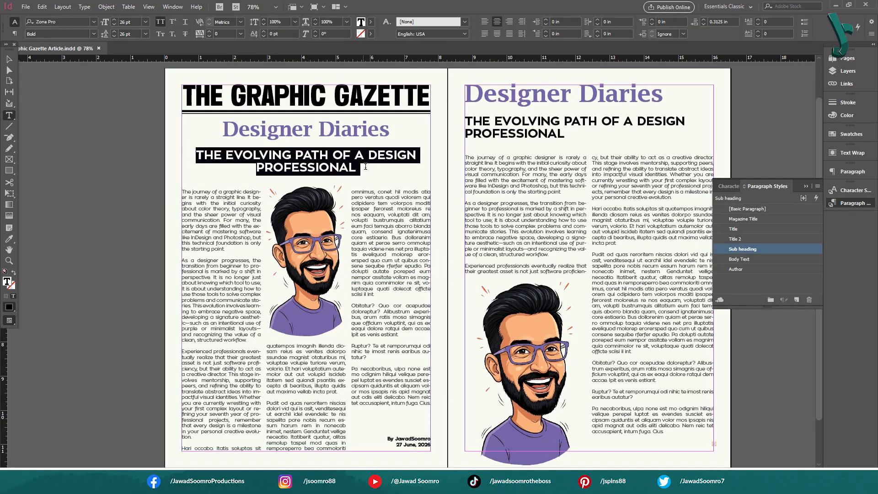
left_click(798, 300)
double_click(767, 259)
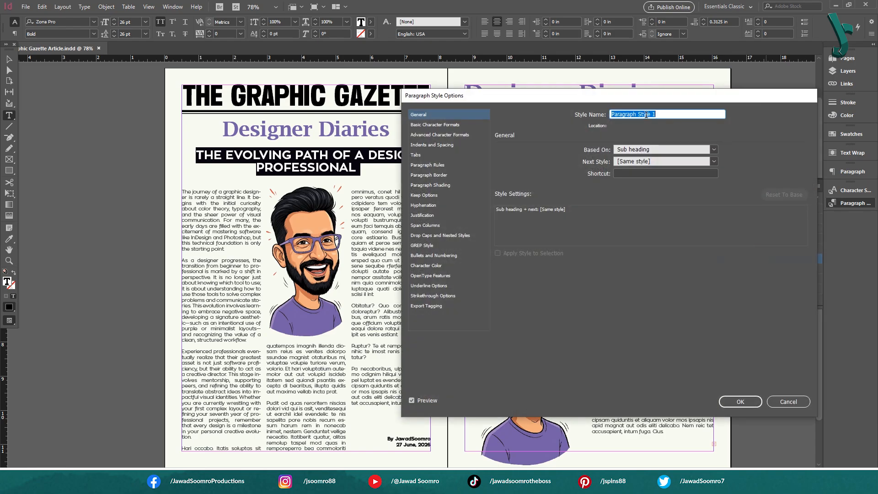
type("Sub Heading 2")
left_click(662, 151)
left_click(657, 202)
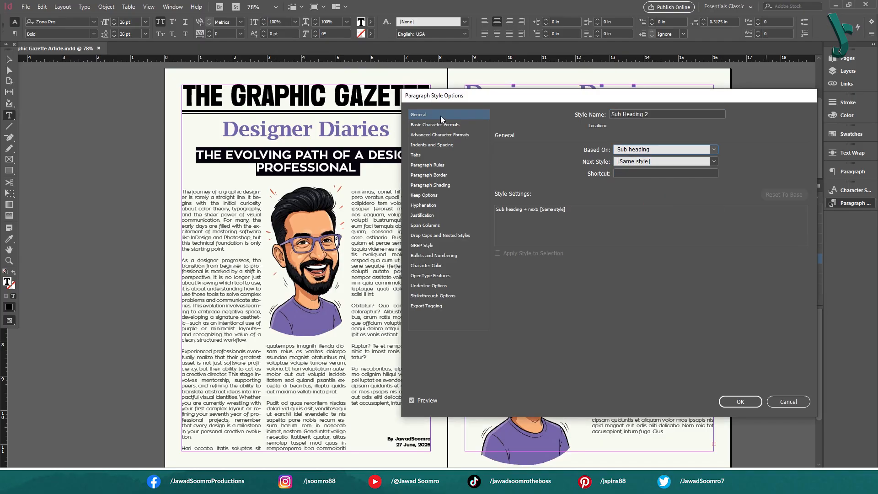
Step: Turn on paragraph shading in the Sub Heading 2 style with the R=116 G=96 B=168 swatch and save the style
left_click(448, 184)
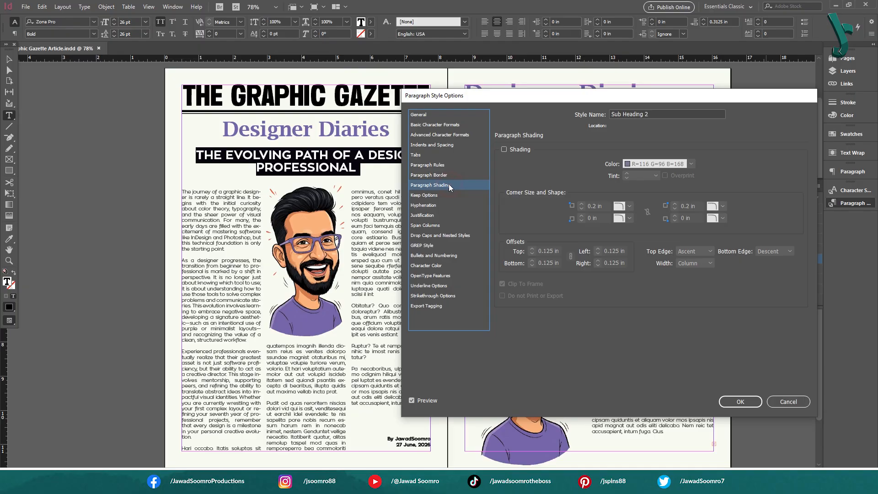
left_click(516, 150)
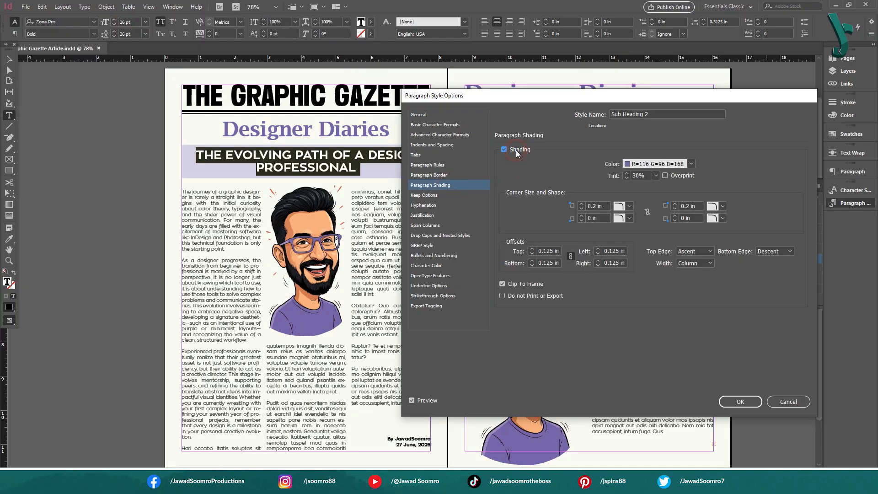
left_click(655, 163)
left_click(658, 270)
left_click(741, 401)
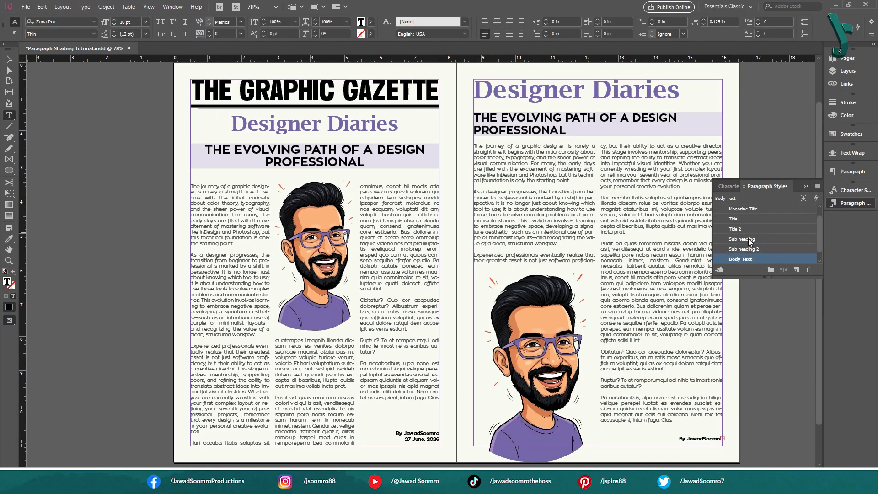
Step: Try the Sub heading style on body text paragraphs of the first page and undo each application
left_click(748, 238)
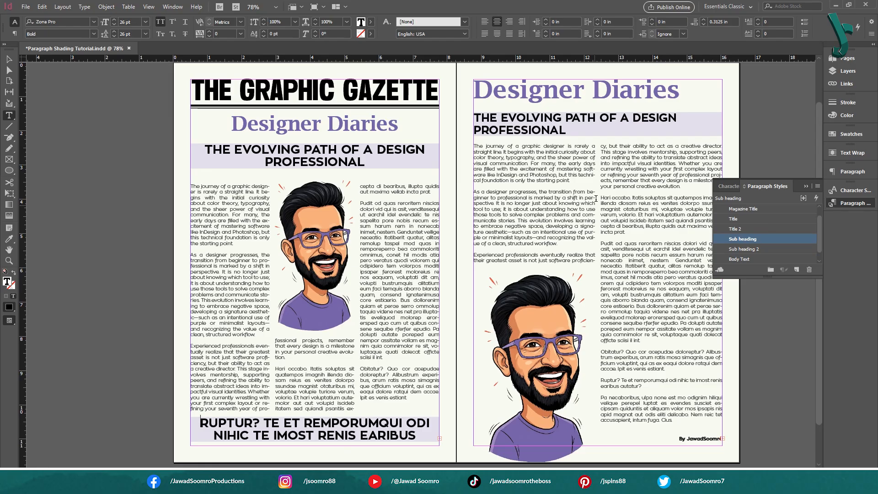
key("ctrl+z")
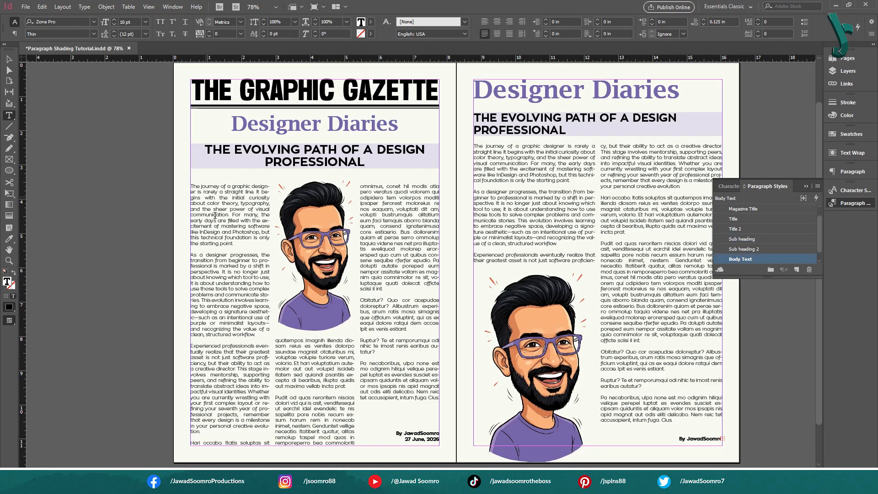
mouse_move(217, 255)
left_mouse_down()
mouse_move(256, 261)
mouse_move(242, 273)
left_mouse_up()
left_click(742, 239)
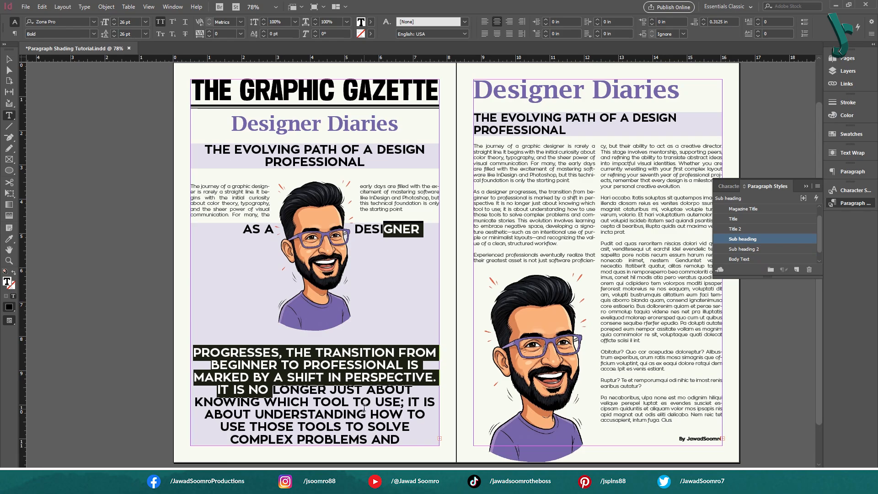
key("ctrl+z")
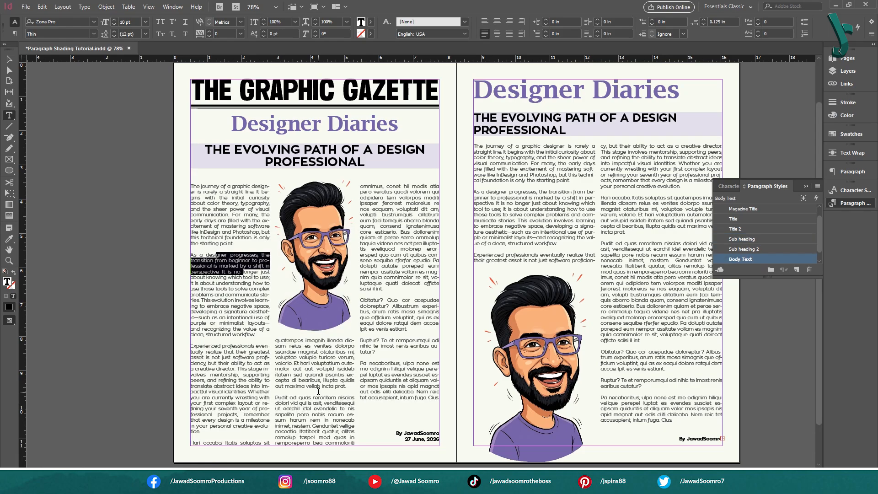
Step: Select the first page's body paragraph that starts with "As a designer progresses"
left_click(9, 59)
left_click(800, 249)
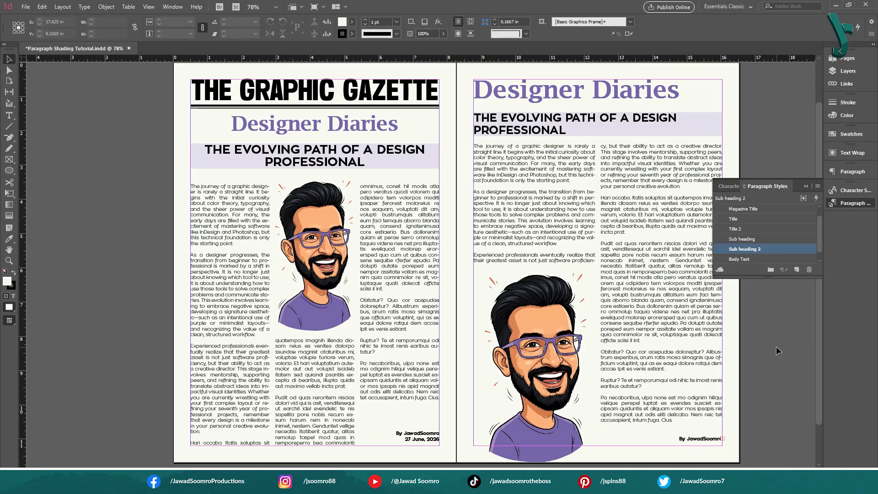
left_click_drag(820, 236, 822, 256)
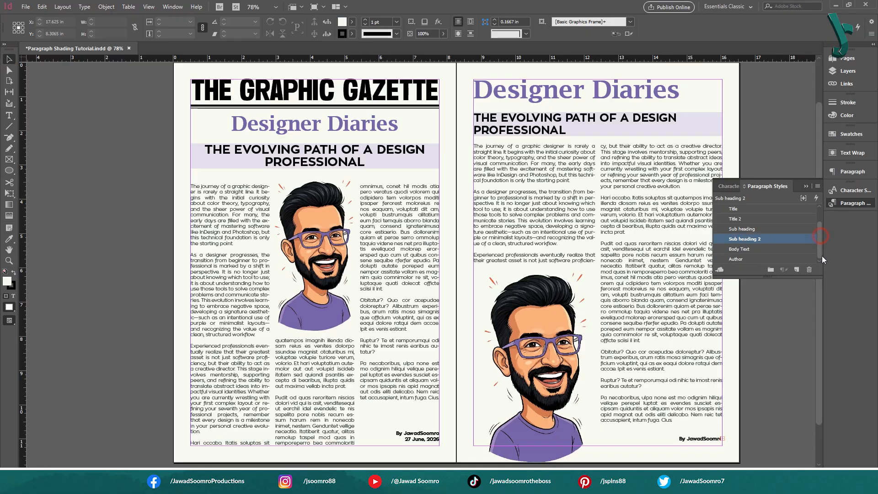
right_click(762, 248)
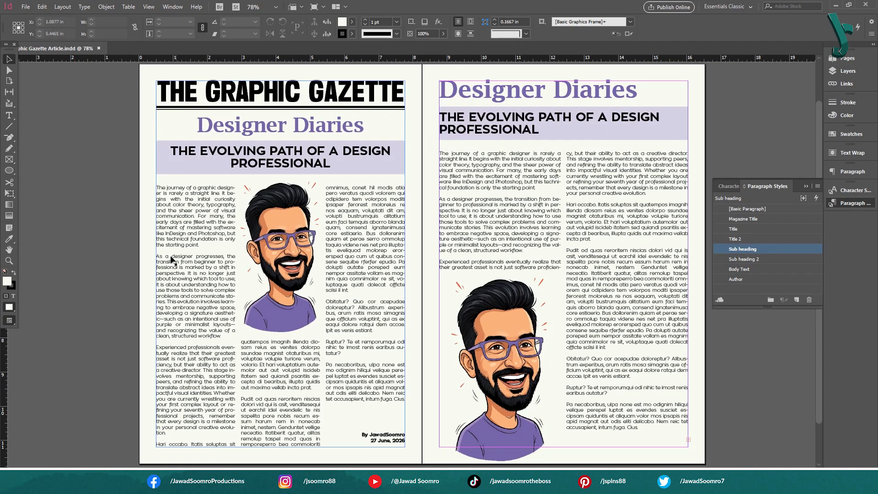
double_click(172, 260)
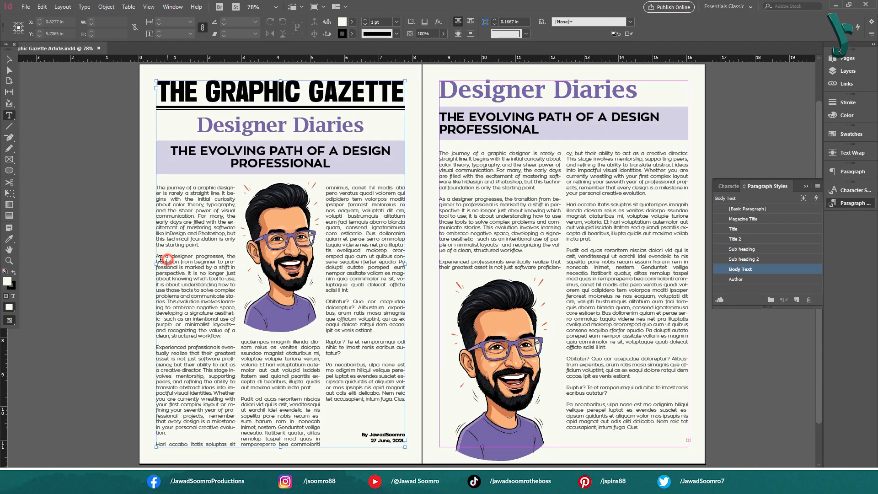
left_click_drag(156, 256, 225, 336)
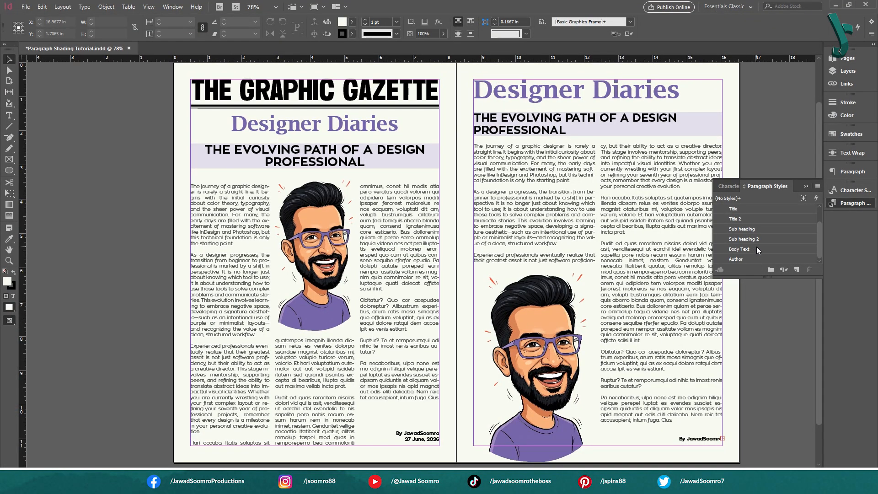
Step: Duplicate the Body Text paragraph style and name the copy Body Text Highlight
right_click(756, 249)
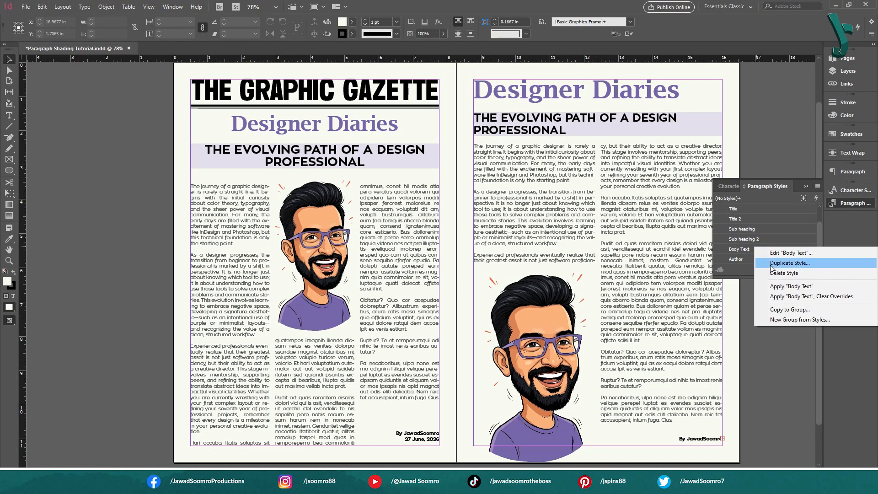
left_click(771, 263)
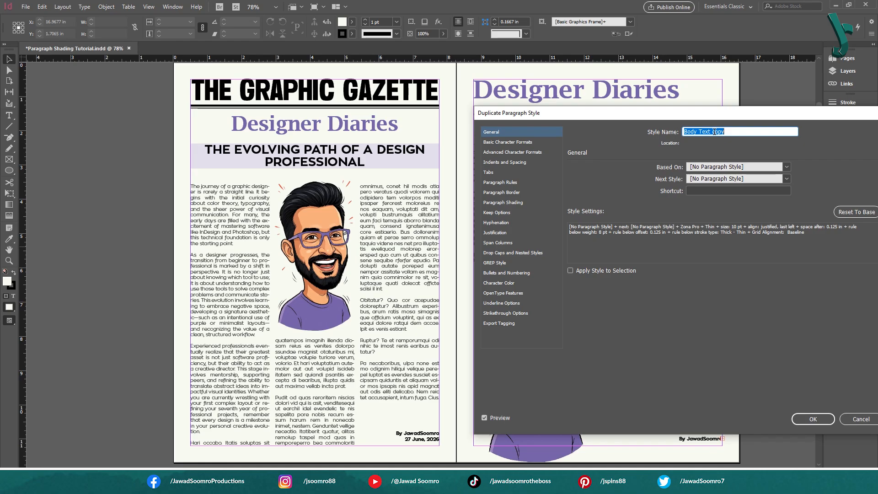
double_click(715, 132)
Step: Turn on paragraph shading in the Body Text Highlight style with the R=116 G=96 B=168 swatch and save the style
left_click(516, 202)
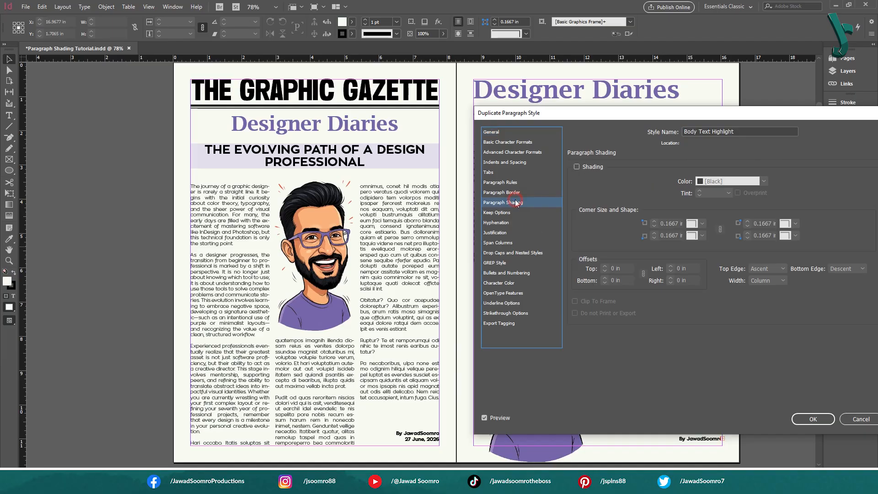
left_click(591, 166)
left_click(763, 181)
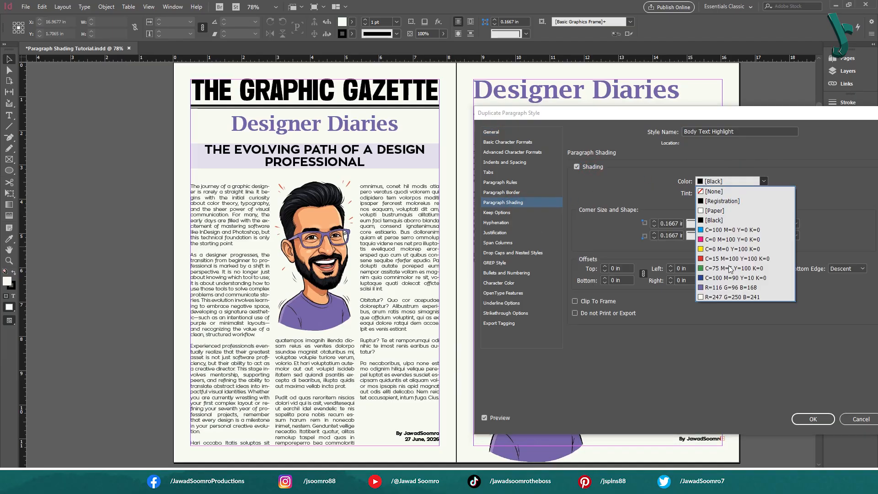
left_click(727, 287)
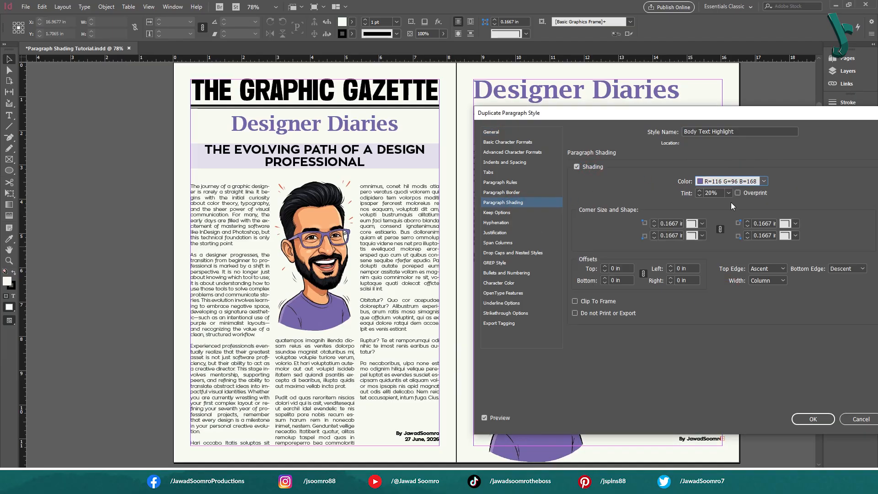
left_click(814, 419)
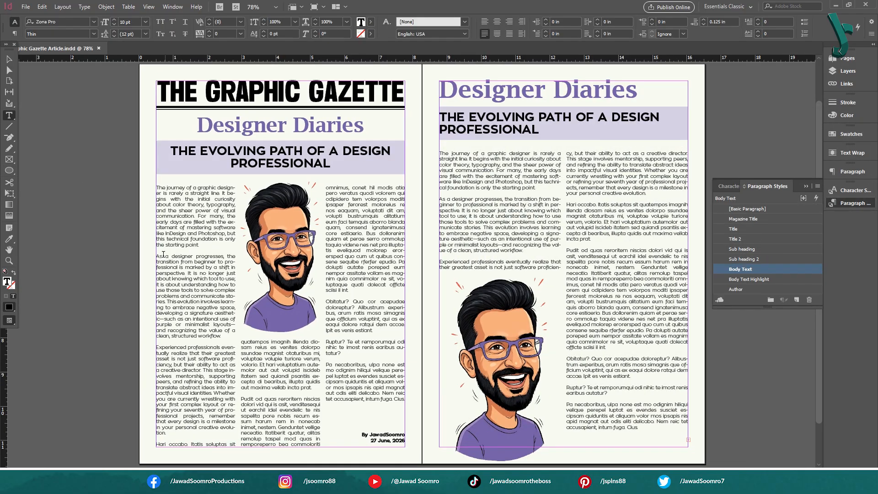
Step: Apply the Body Text Highlight style to the first page's paragraph starting with "As a designer progresses"
left_click_drag(157, 256, 231, 325)
left_click(764, 280)
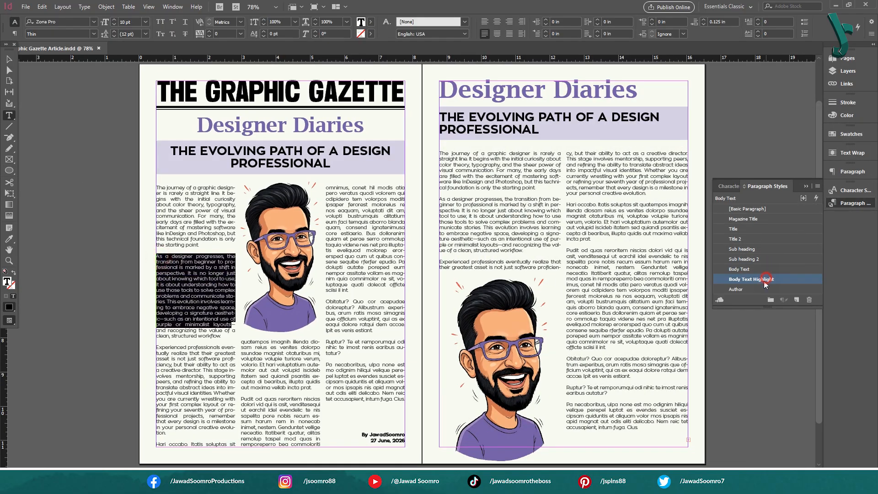
left_click(273, 378)
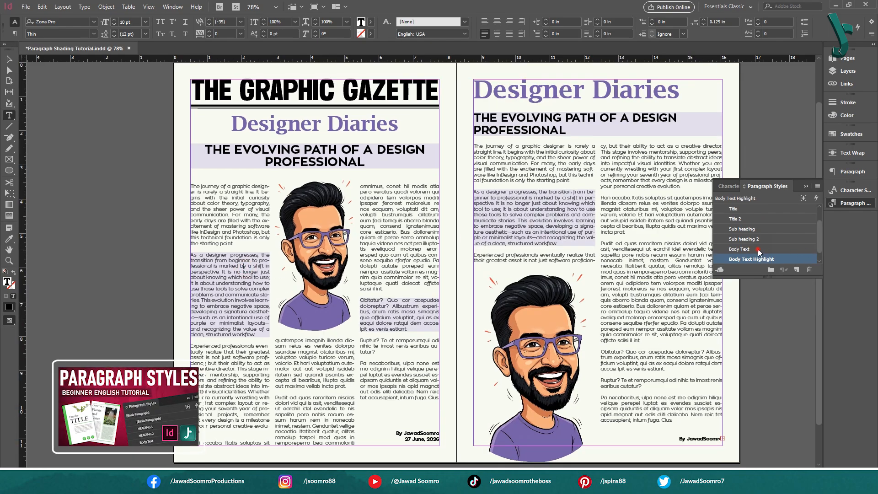
Step: Return the highlighted body paragraphs on both pages to the Body Text style
left_click(758, 250)
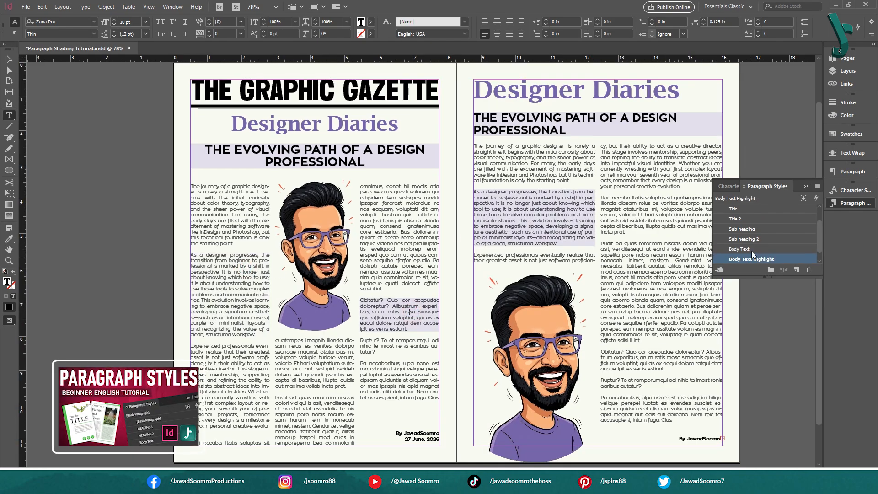
left_click(751, 250)
left_click(523, 208)
left_click(753, 249)
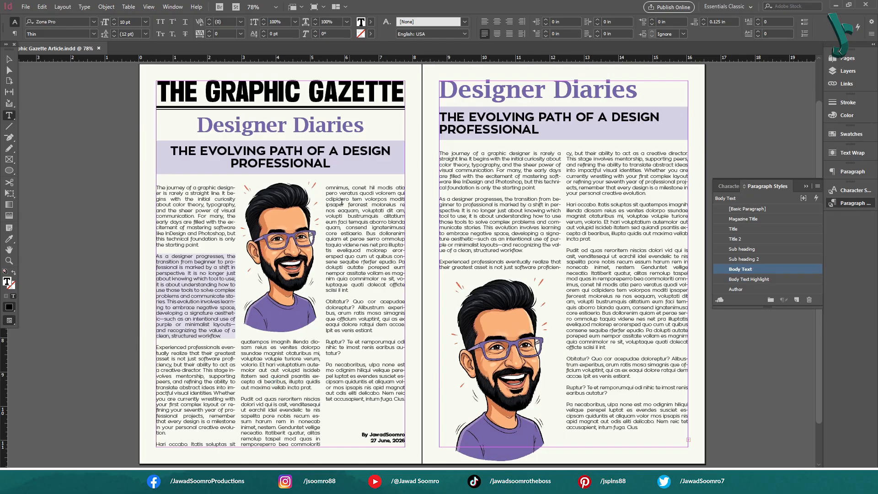
Step: Apply Body Text Highlight to the third-column paragraph on the first page and the "As a designer progresses" paragraph on the second page
mouse_move(341, 202)
left_mouse_down()
mouse_move(398, 269)
mouse_move(401, 289)
left_mouse_up()
left_click(789, 280)
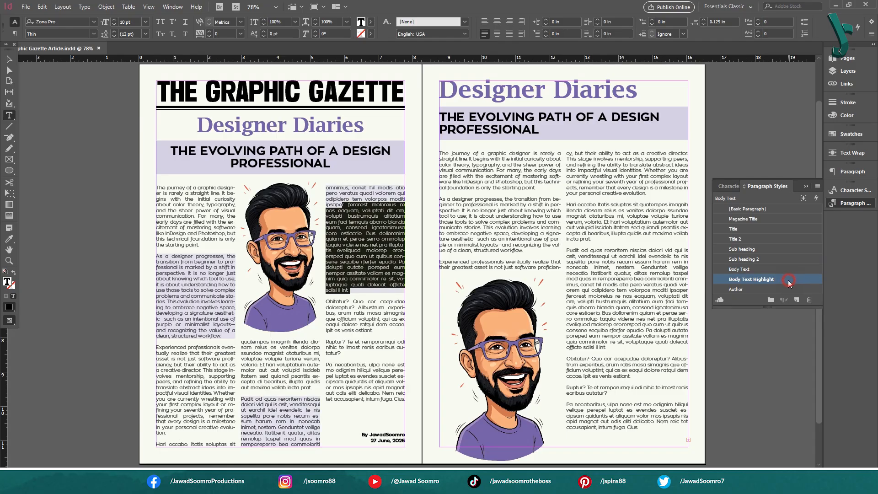
mouse_move(453, 199)
left_mouse_down()
mouse_move(553, 262)
mouse_move(549, 241)
left_mouse_up()
left_click(754, 279)
left_click(630, 273)
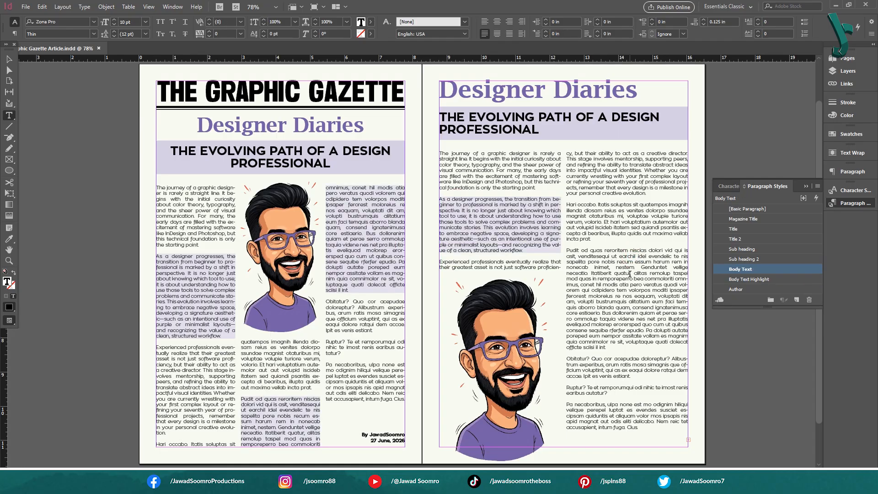
key("Escape")
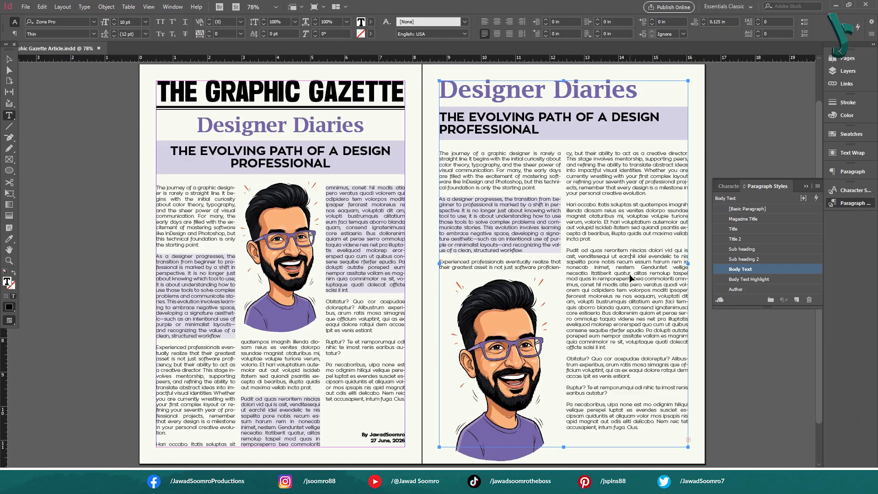
Step: Undo the Body Text Highlight applications on both pages and deselect the text
key("ctrl+z")
key("ctrl+z")
key("ctrl+z")
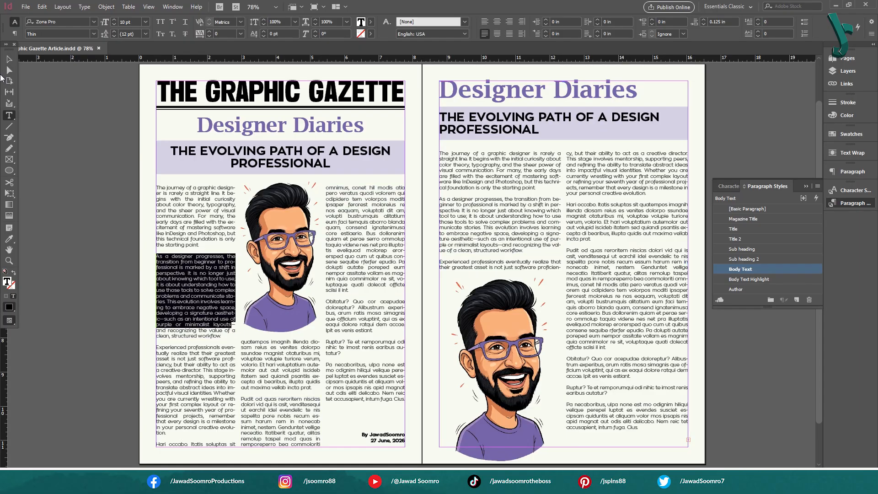
left_click(114, 133)
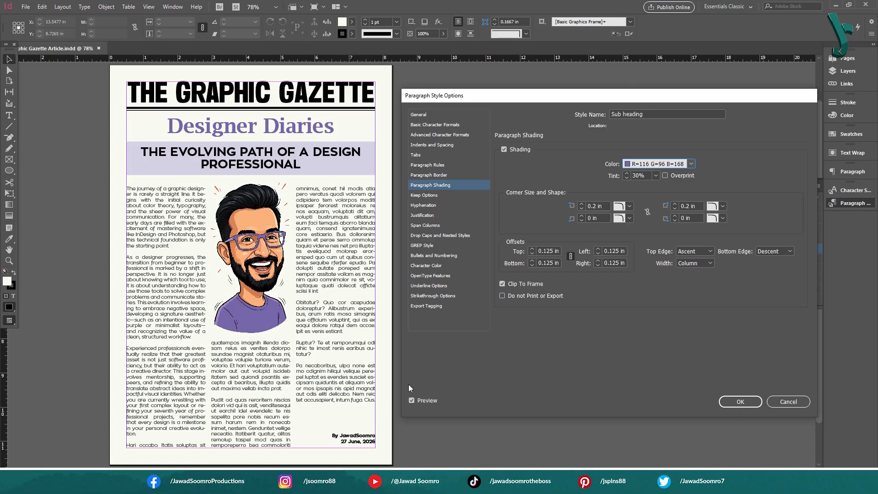
Step: Set the shading color of the Sub heading paragraph style to [Black] with live preview on
left_click(412, 401)
left_click(691, 163)
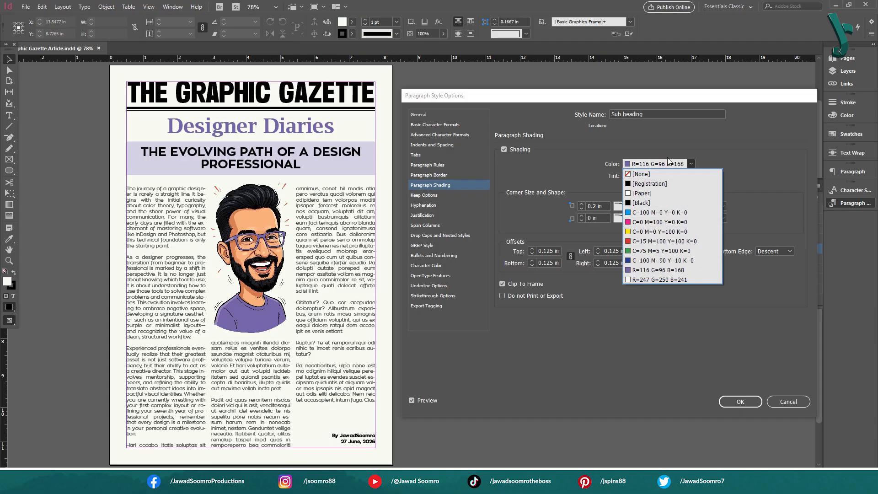
left_click(657, 202)
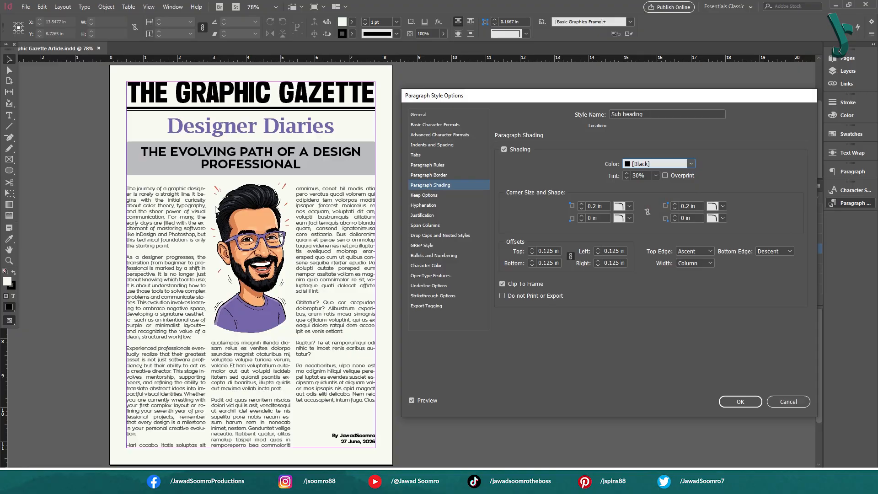
Step: Try cyan C=100 M=0 Y=0 K=0 and yellow C=0 M=0 Y=100 K=0 as the Sub heading shading color
left_click(692, 164)
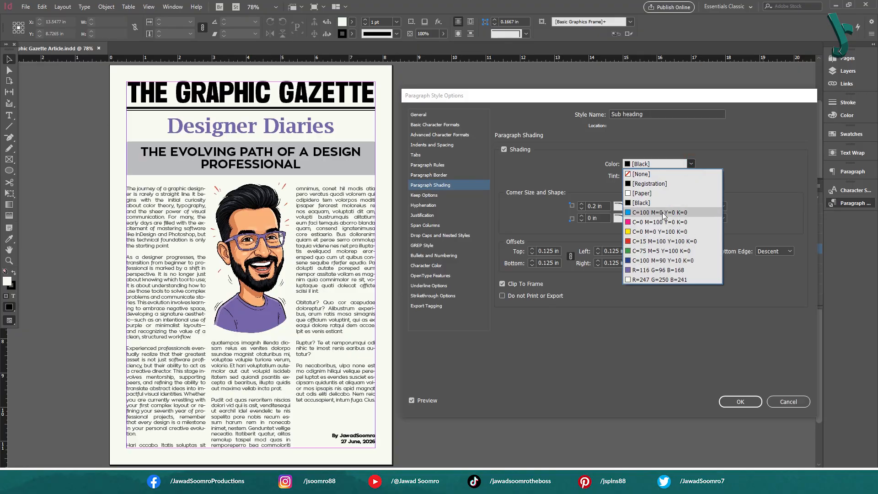
left_click(663, 213)
left_click(691, 164)
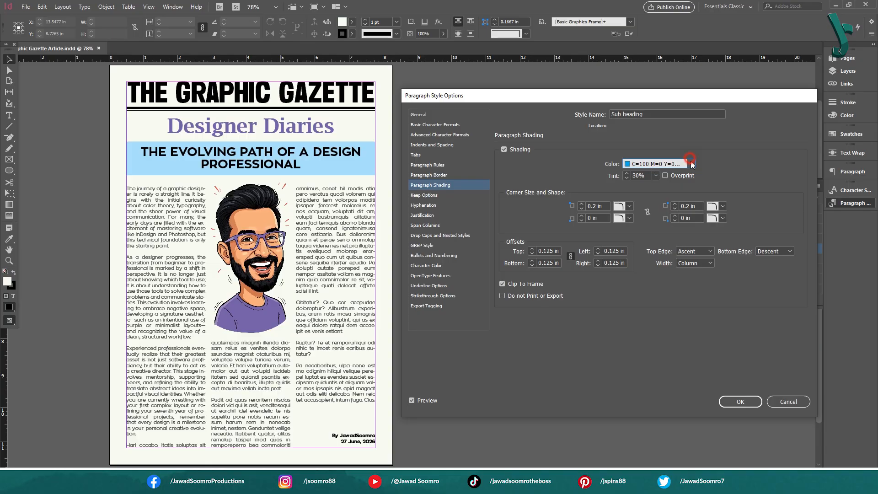
left_click(660, 231)
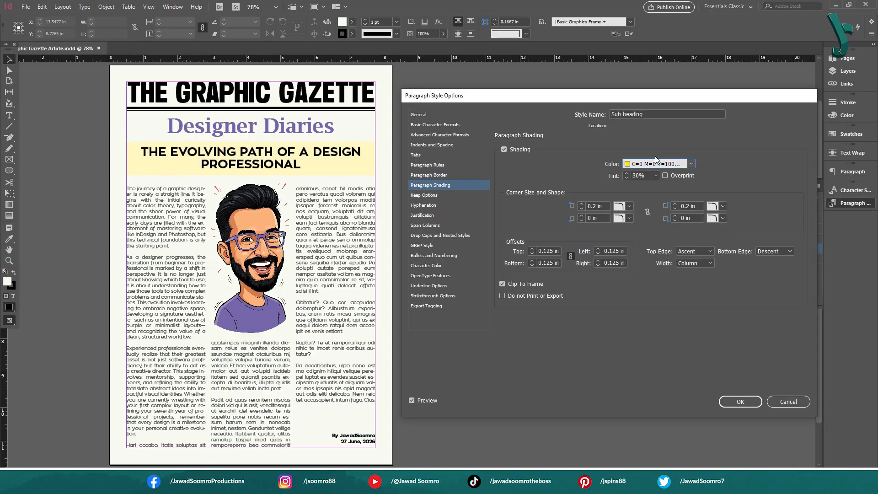
Step: Try tints of 70%, 90%, 0% and 100% on the yellow Sub heading shading
left_click(655, 176)
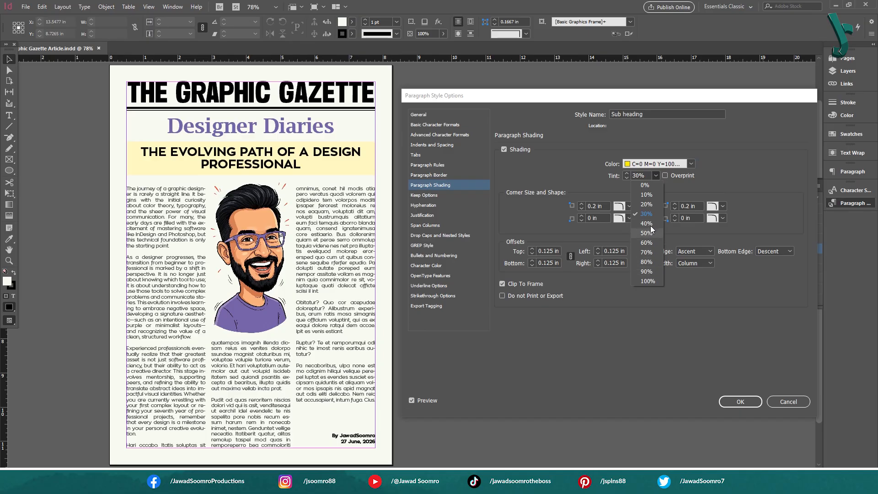
left_click(651, 228)
left_click(655, 176)
left_click(646, 252)
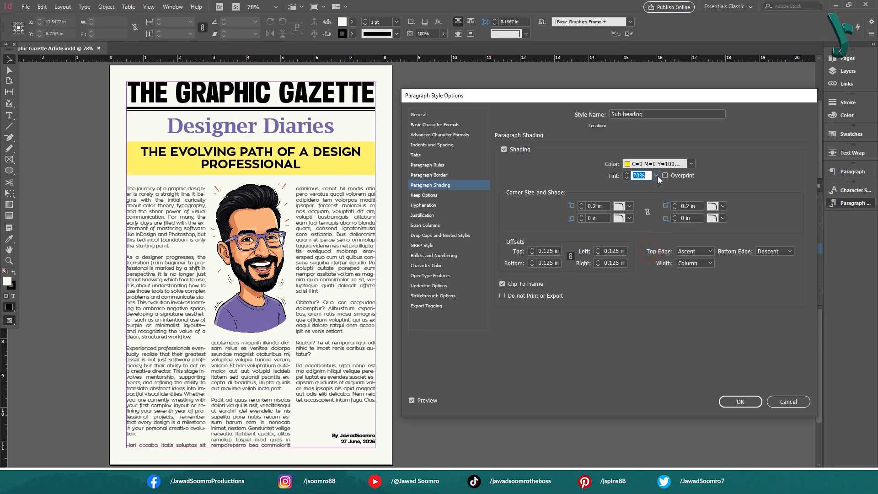
left_click(657, 176)
left_click(645, 272)
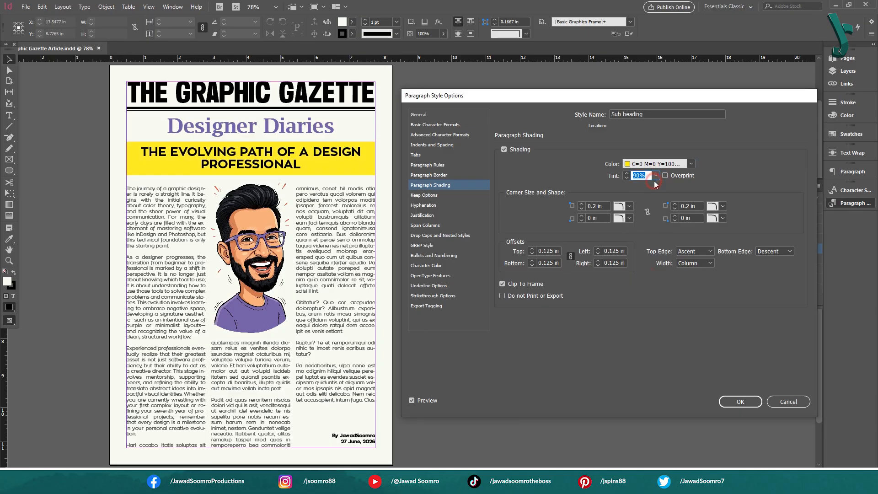
left_click(655, 177)
left_click(650, 186)
left_click(656, 176)
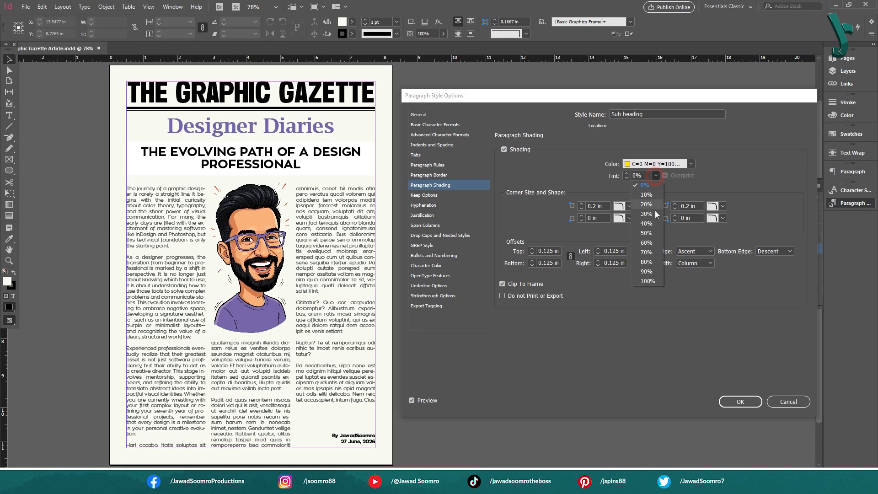
left_click(649, 280)
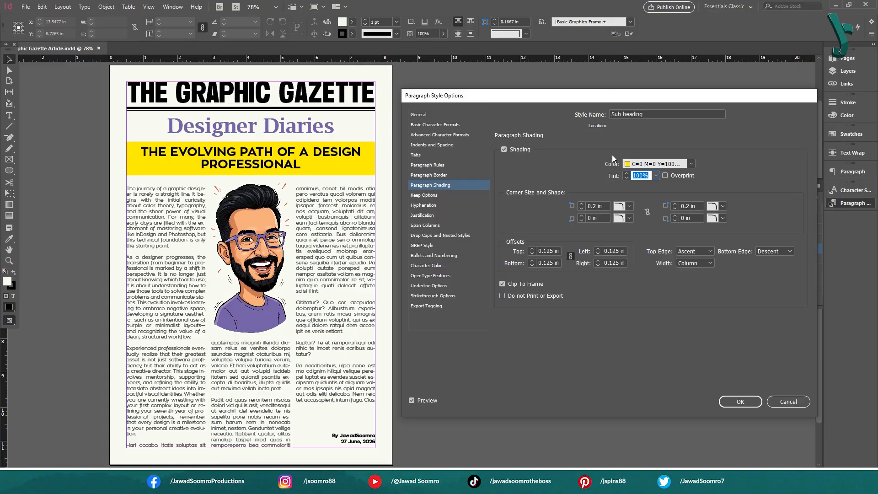
Step: Set the shading color back to [Black], trying tints of 20% and 30% before settling on 15%
left_click(671, 167)
left_click(649, 202)
left_click(656, 175)
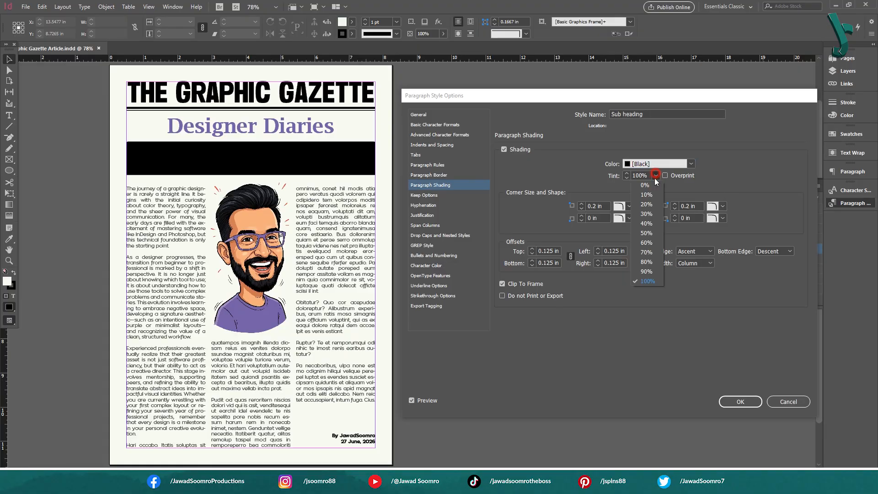
left_click(651, 202)
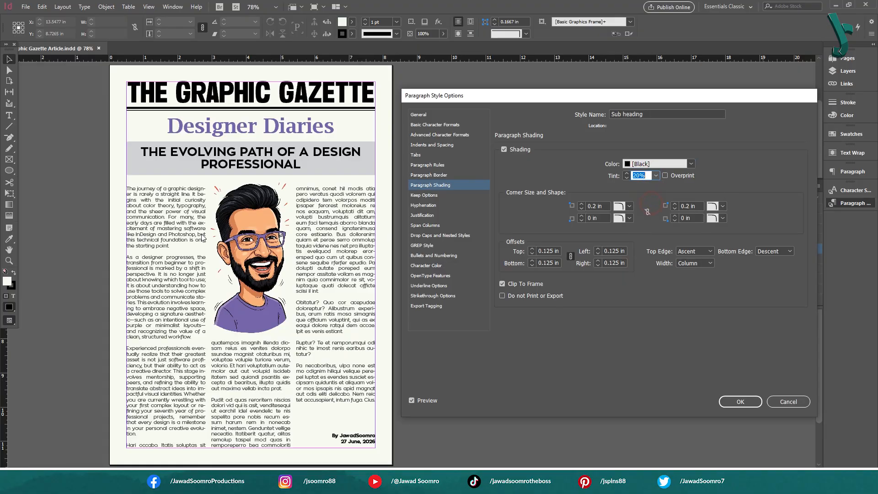
left_click(655, 177)
left_click(646, 214)
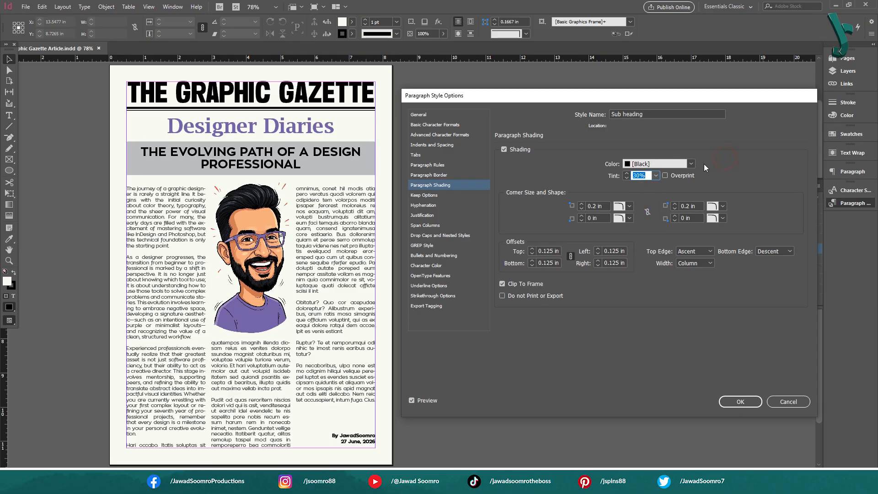
type("15")
key("Tab")
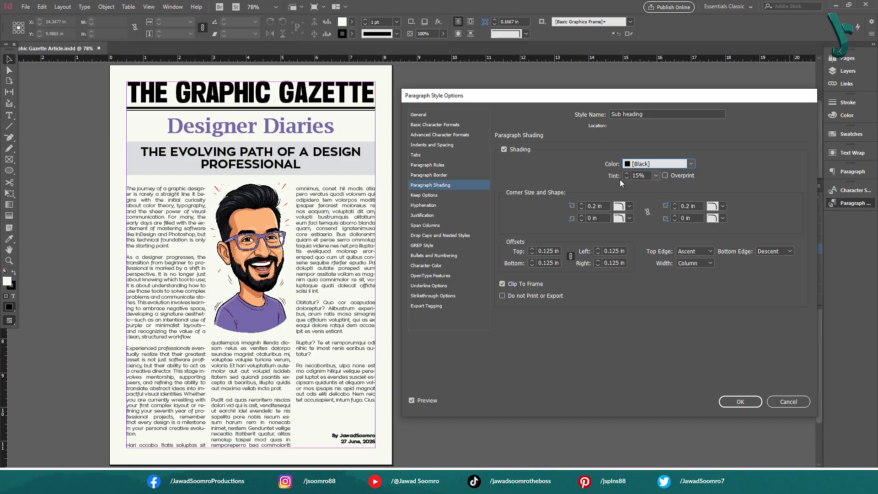
Step: Try the black shading at a 100% tint and return it to 15%
left_click(655, 175)
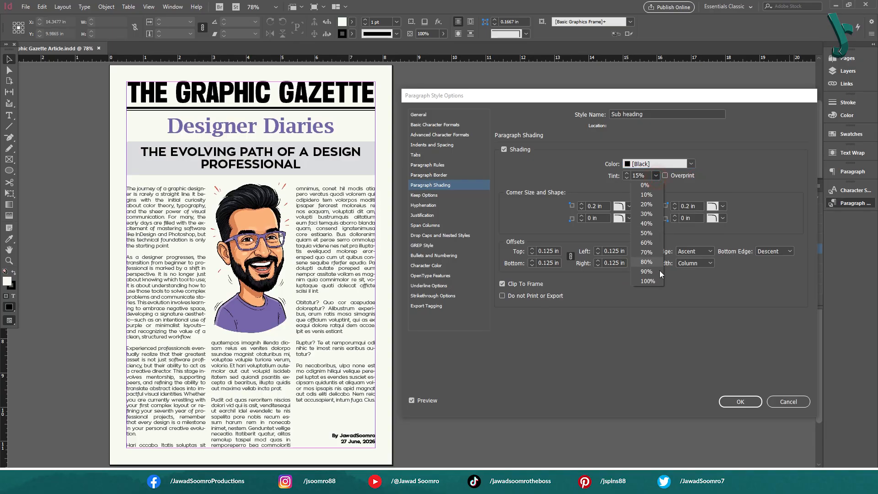
left_click(647, 281)
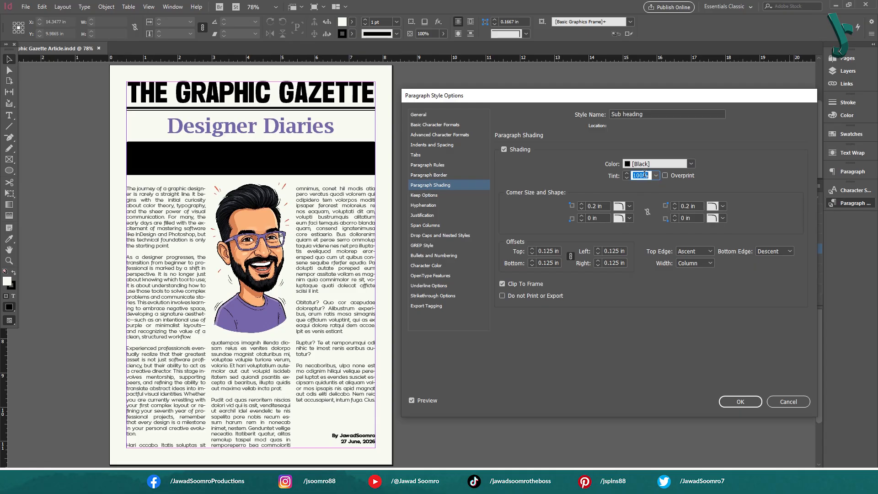
type("15")
key("Tab")
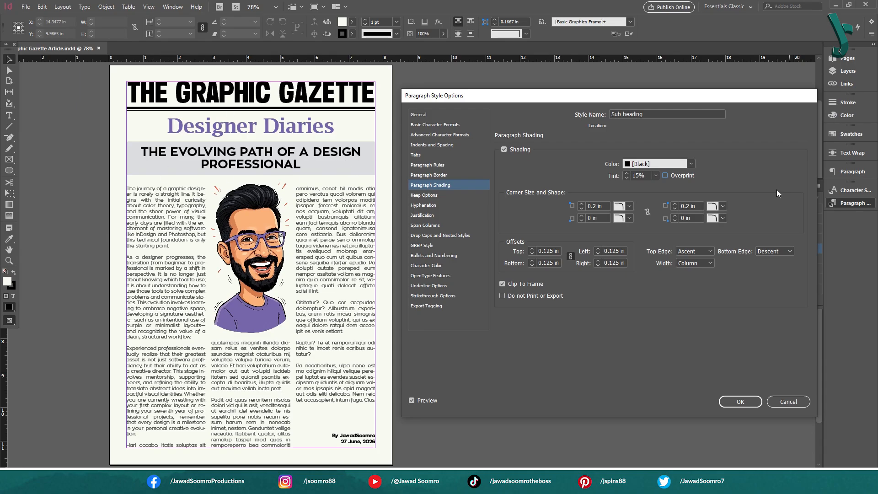
Step: Set the Sub heading shading color to the purple swatch R=116 G=96 B=168
left_click(665, 175)
left_click(681, 163)
left_click(659, 278)
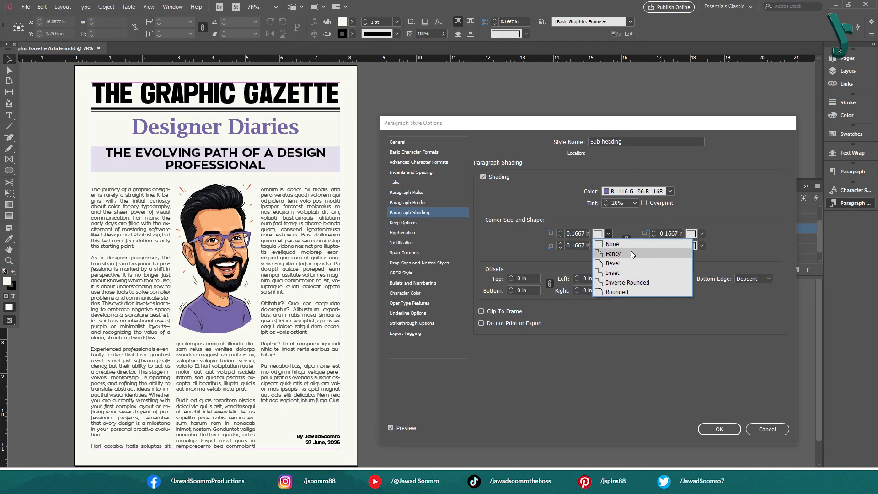
Step: Try the Fancy, Inset and Inverse Rounded corner shapes on the Sub heading shading
left_click(631, 254)
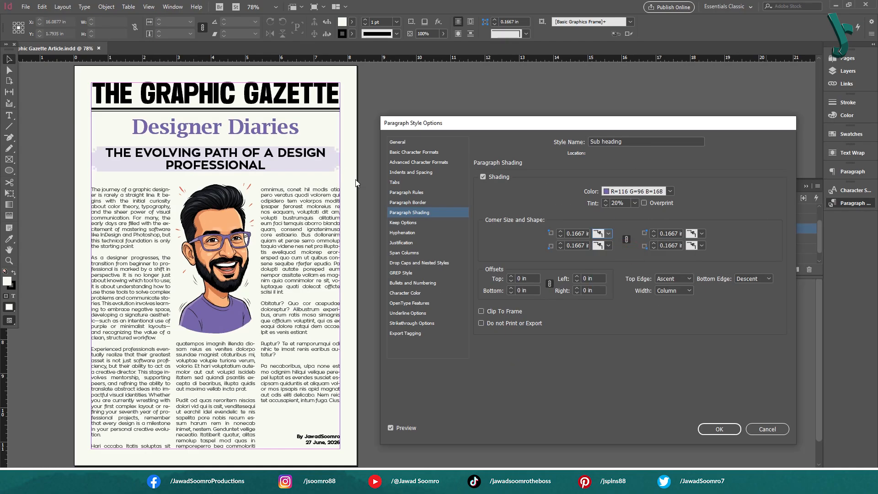
left_click(602, 234)
left_click(608, 291)
left_click(609, 234)
left_click(617, 272)
left_click(601, 233)
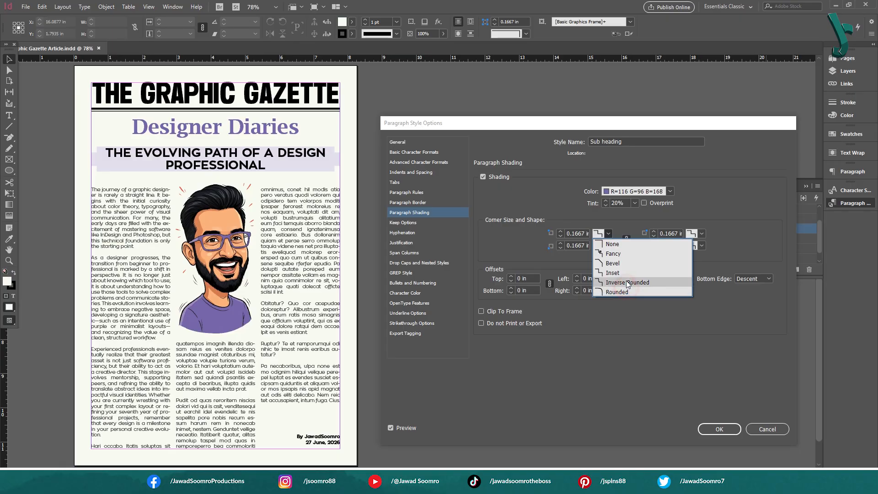
left_click(626, 282)
Step: Set all four shading corners to the Rounded shape with a 0.2 in corner size
left_click(609, 233)
left_click(608, 292)
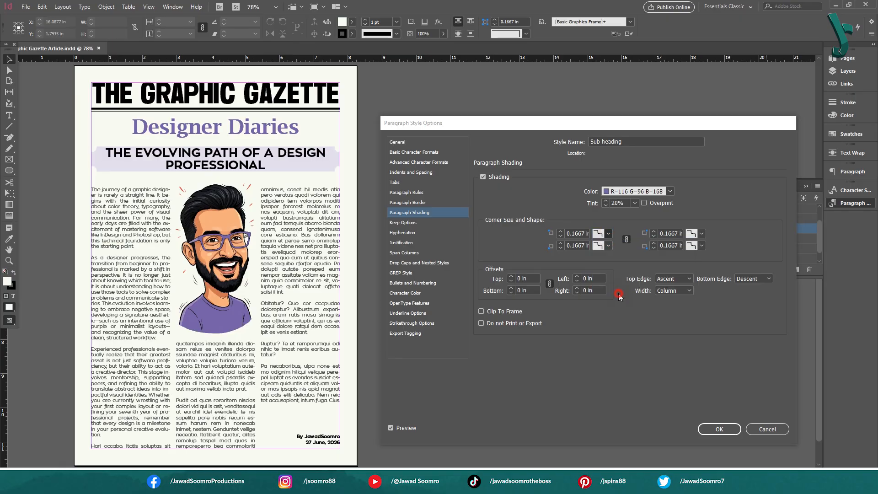
left_click(608, 233)
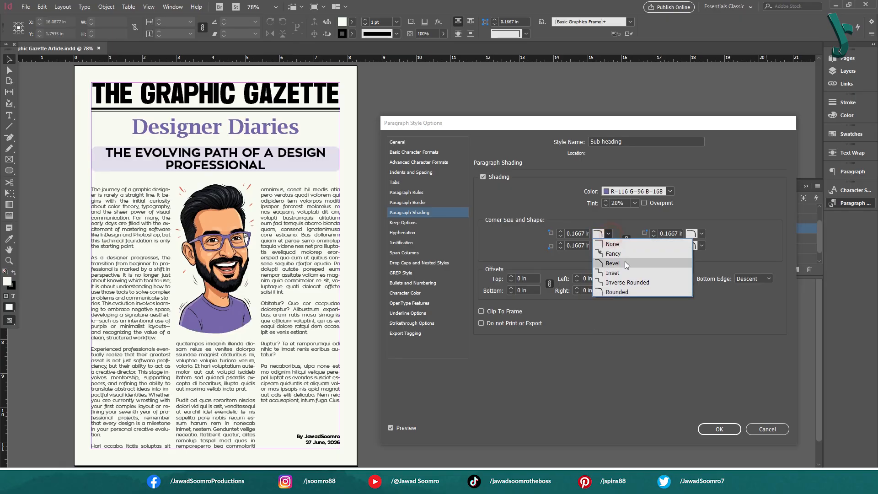
left_click(626, 274)
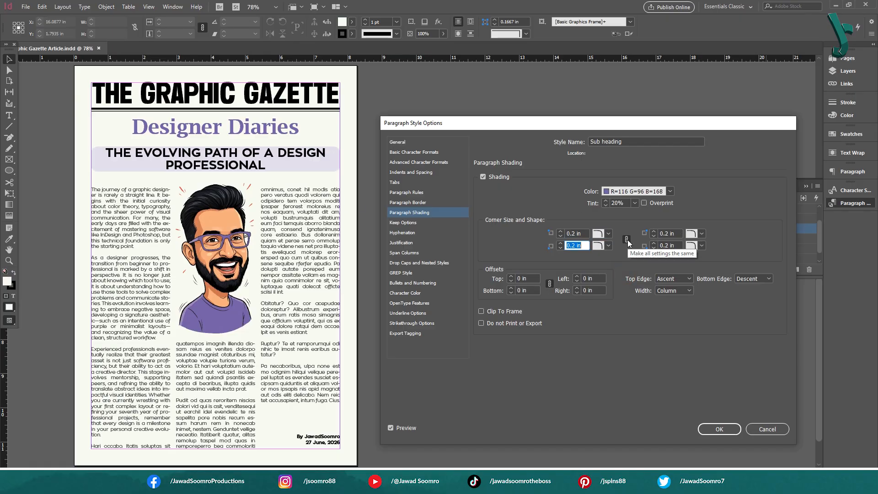
Step: Unlink the corner settings, set the bottom-left corner size to 0 in, and raise the shading tint to 100%
left_click(627, 240)
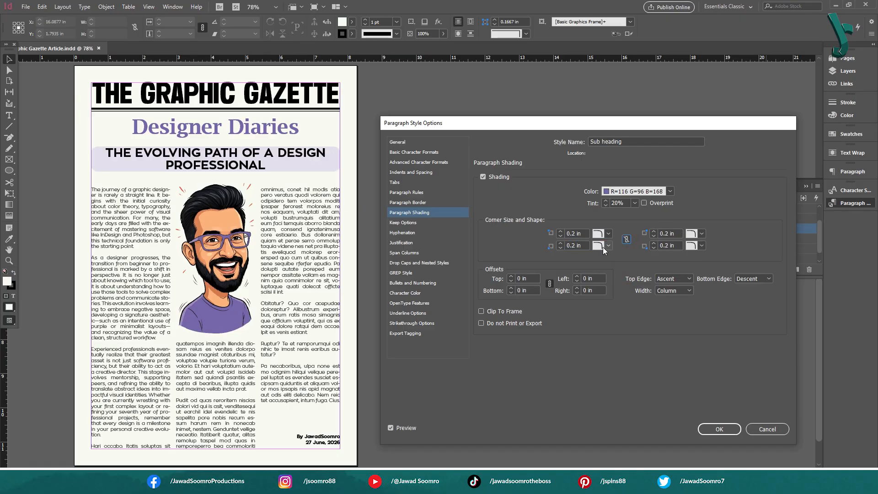
left_click(561, 248)
left_click(635, 202)
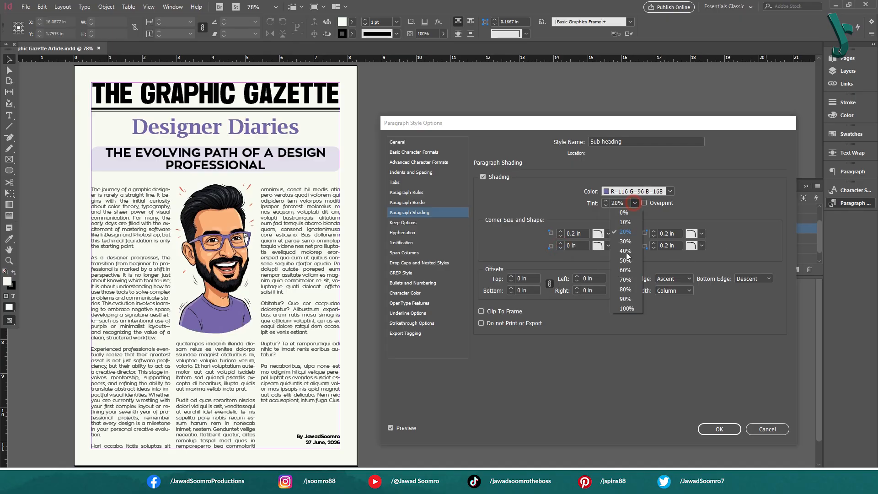
left_click(626, 305)
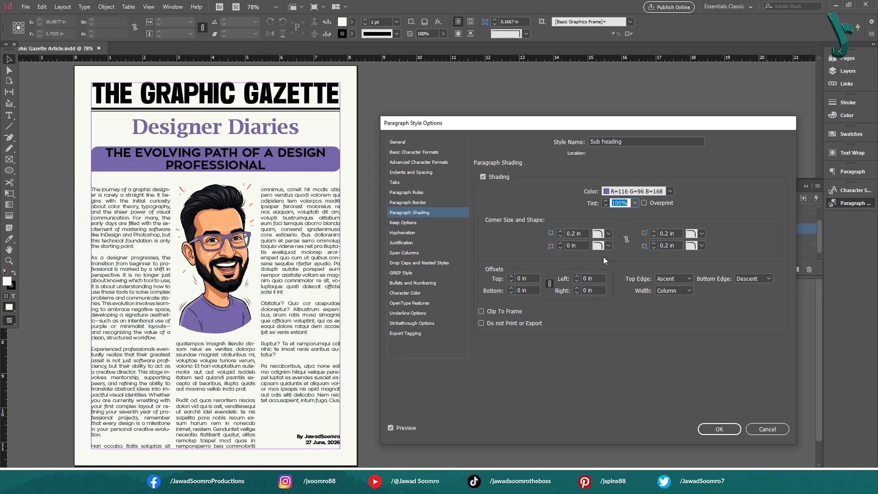
Step: Relink the corners at 0.2 in, unlink them again, and set both bottom corner sizes to 0 in
left_click(627, 239)
left_click(627, 239)
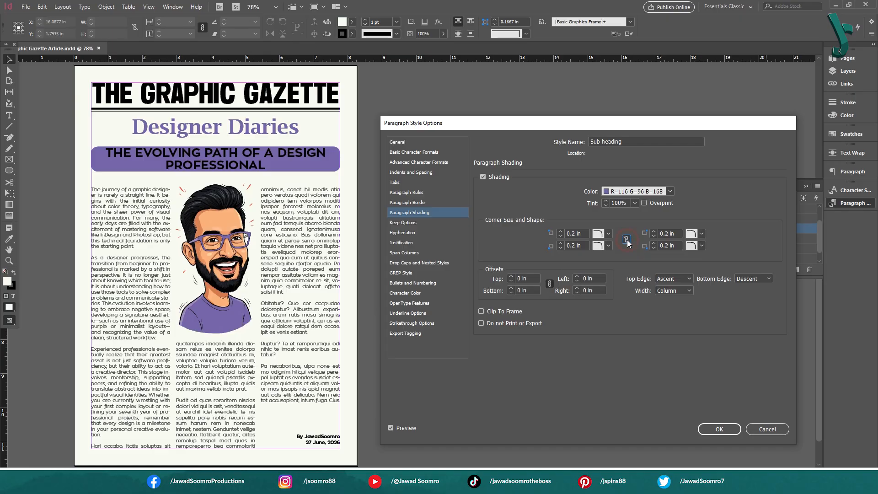
left_click(559, 248)
left_click(654, 248)
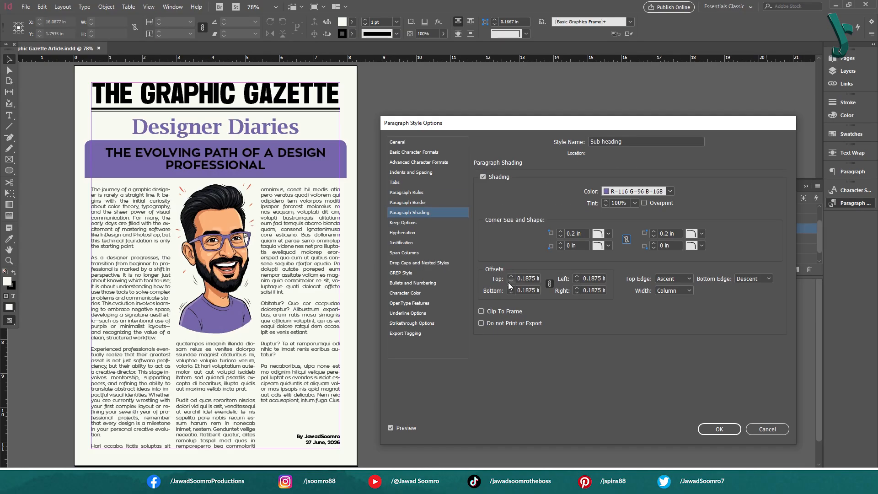
Step: Reduce the linked shading offsets to 0 in and raise them to 0.1875 in on all four sides
left_click(510, 280)
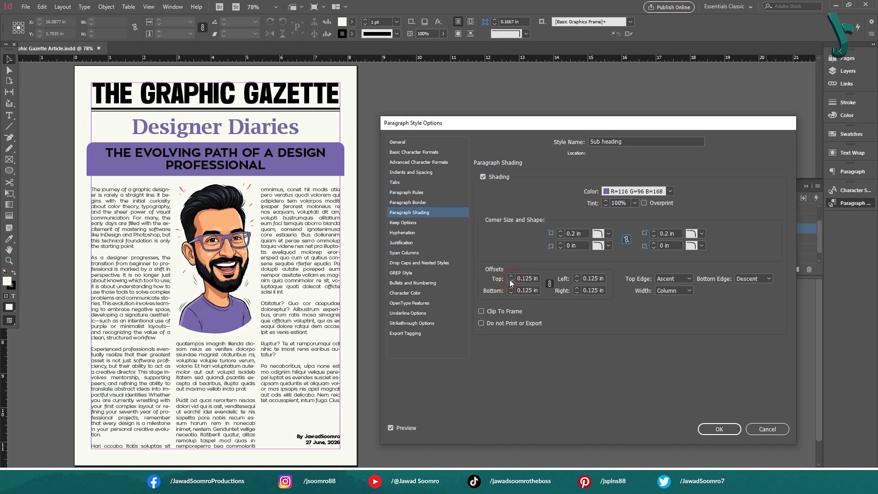
left_click(509, 280)
left_click(510, 280)
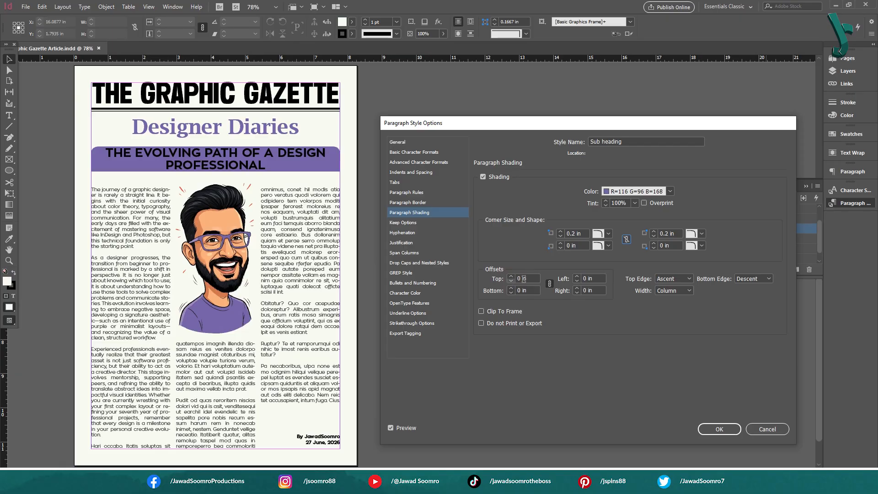
left_click(510, 277)
left_click(511, 277)
left_click(511, 277)
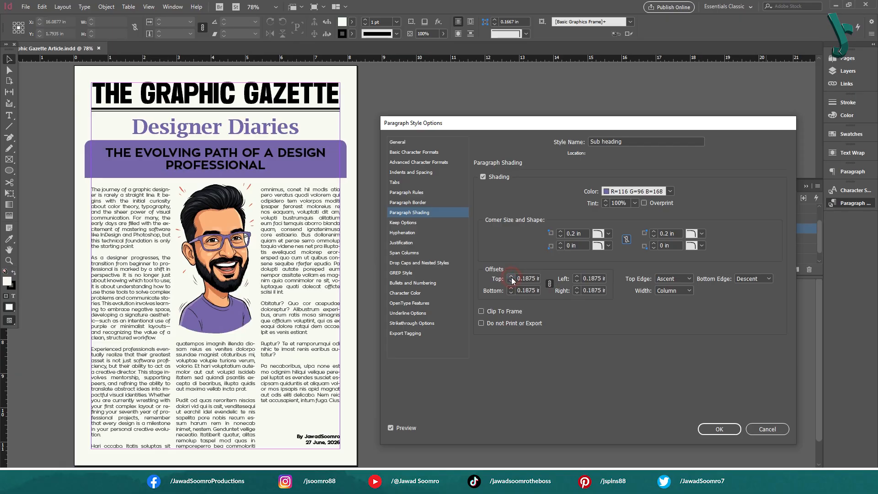
Step: Try Baseline and Leading as the shading's top edge and return it to Ascent
left_click(674, 279)
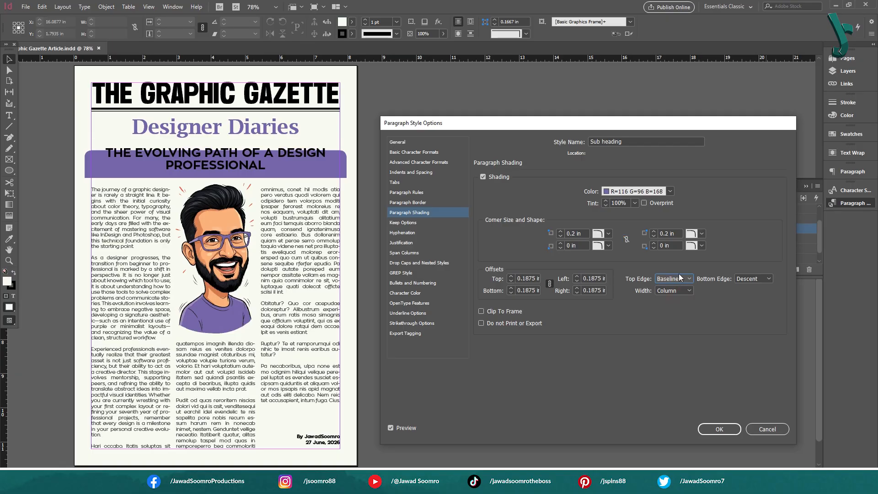
left_click(678, 274)
left_click(679, 304)
left_click(688, 278)
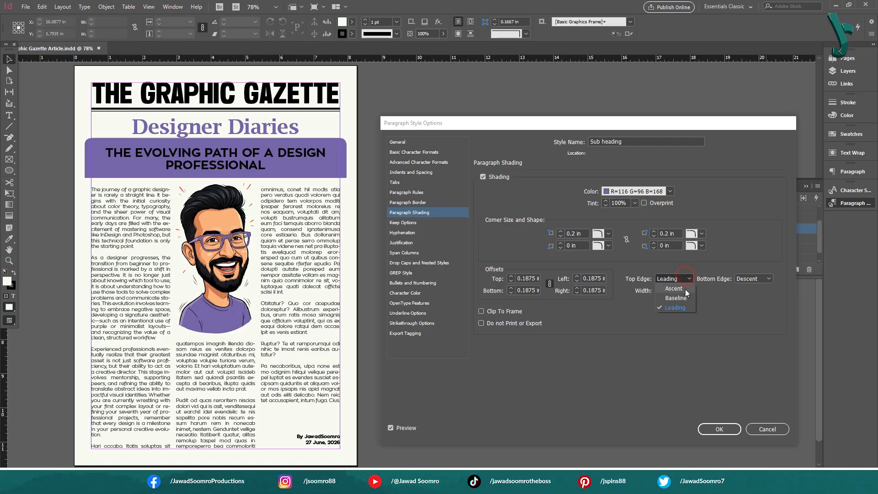
left_click(672, 284)
Step: Try Baseline as the shading's bottom edge and return it to Descent
left_click(760, 279)
left_click(756, 298)
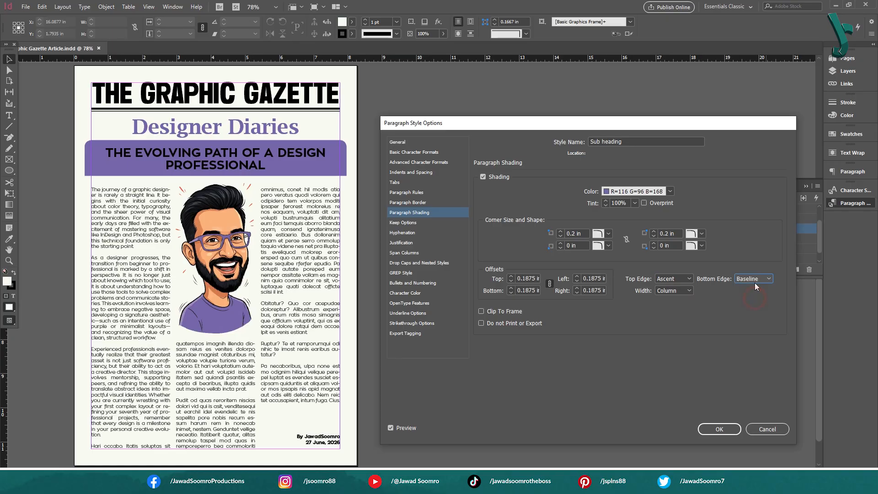
left_click(754, 279)
left_click(752, 288)
Step: Try limiting the shading width to Text and return it to Column
left_click(664, 290)
left_click(670, 310)
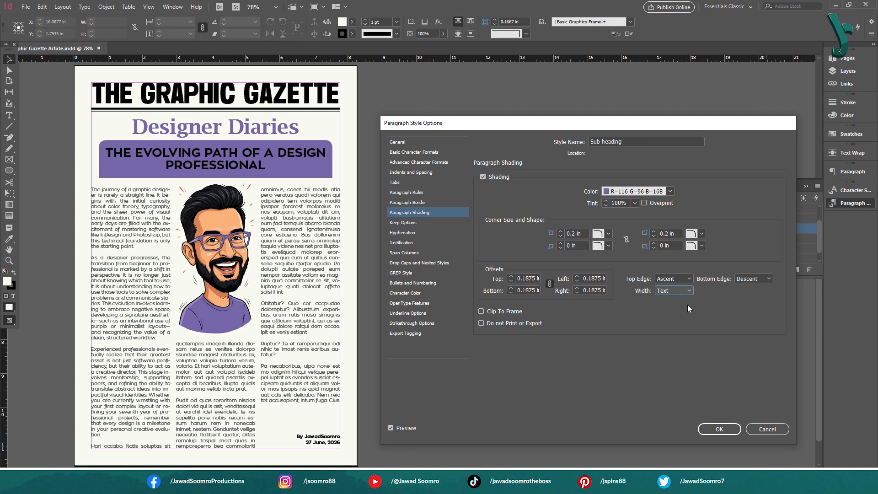
left_click(680, 291)
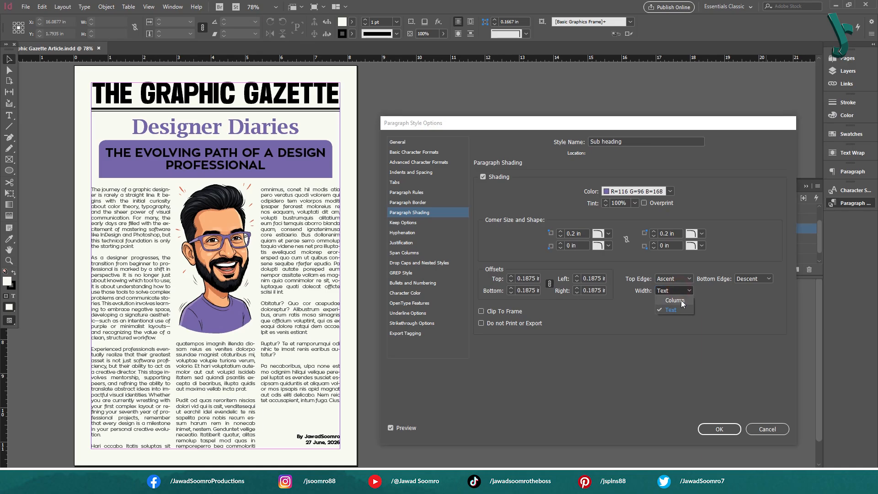
left_click(681, 300)
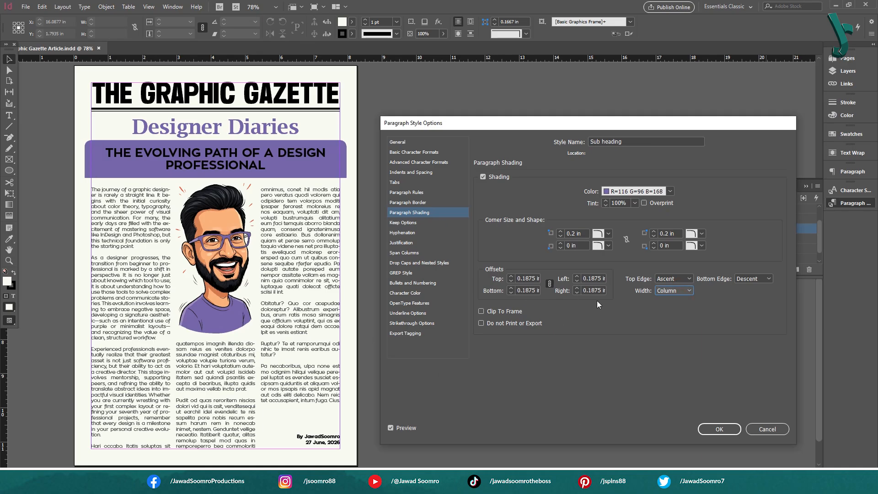
Step: Unlink the shading offsets, try a 0 in left offset and a smaller right offset, and return to linked offsets of 0.1875 in
left_click(550, 283)
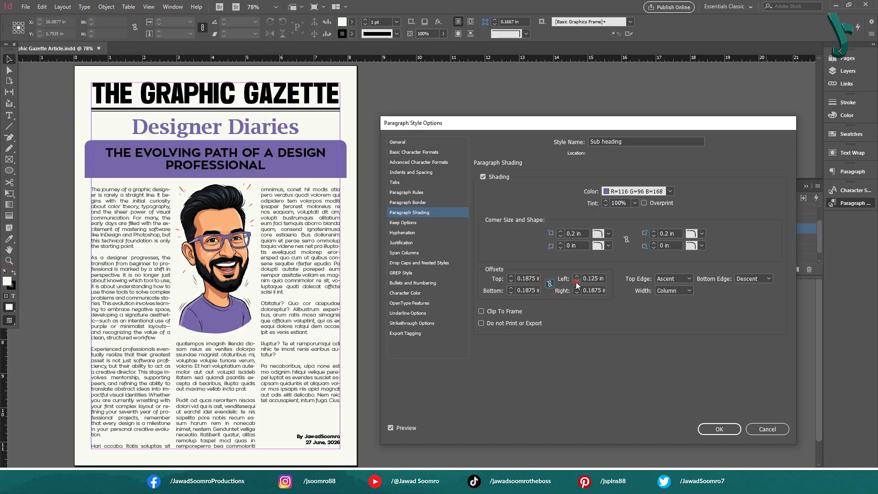
left_click(577, 281)
left_click(576, 281)
left_click(576, 282)
left_click(576, 281)
left_click(576, 277)
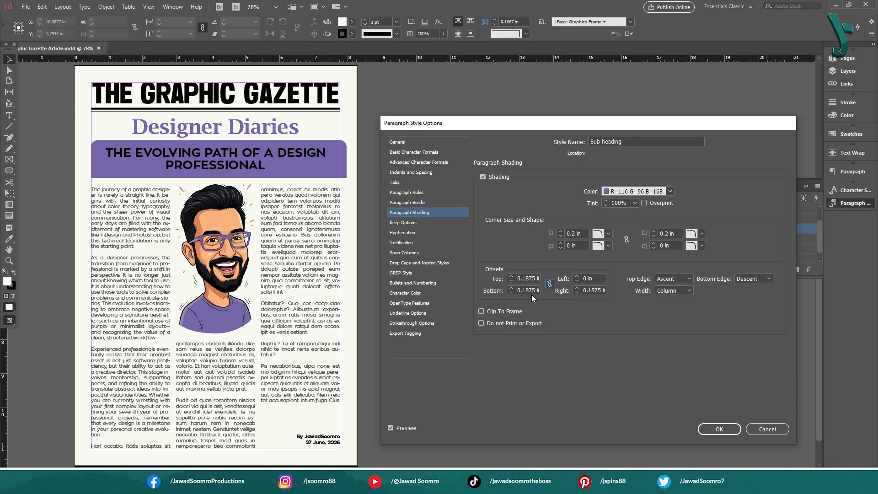
left_click(577, 293)
left_click(577, 293)
left_click(577, 293)
left_click(550, 284)
Step: Try Baseline as the shading's top edge and return it to Ascent
left_click(671, 278)
left_click(679, 299)
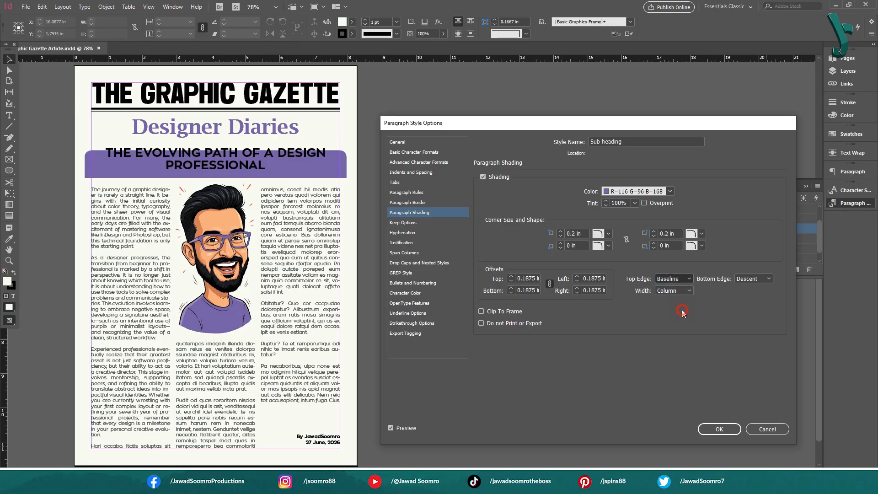
left_click(682, 312)
left_click(674, 277)
left_click(676, 288)
Step: Try Baseline as the shading's bottom edge and return it to Descent
left_click(759, 279)
left_click(759, 297)
left_click(759, 279)
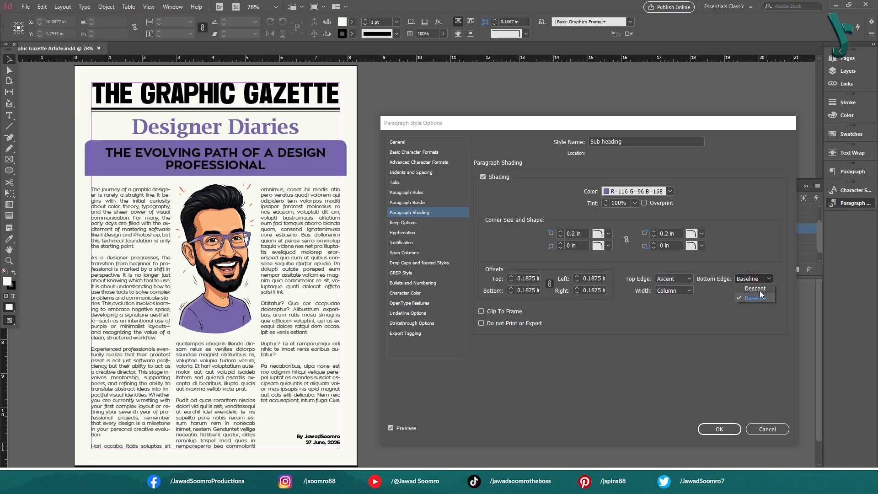
left_click(755, 288)
Step: Try limiting the shading width to Text and return it to Column
left_click(674, 290)
left_click(670, 309)
left_click(674, 290)
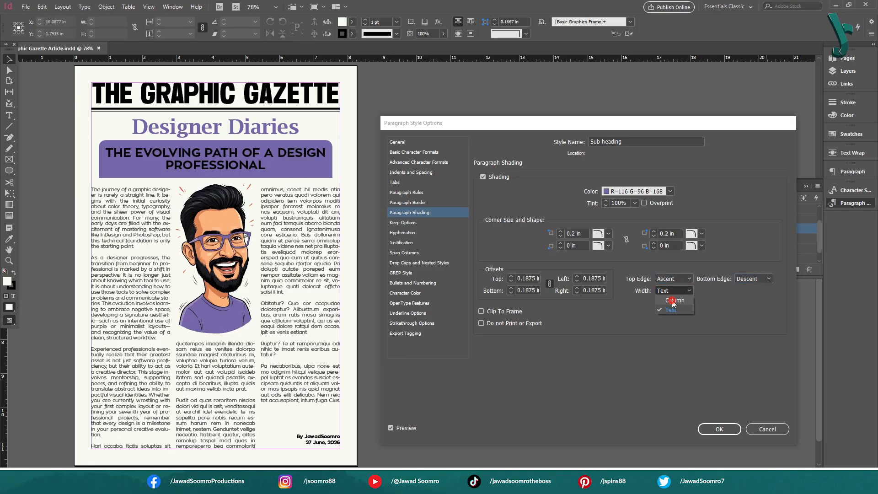
left_click(674, 301)
Step: Try Clip To Frame on the shading, leave it off, and set all four linked offsets to 0.125 in
left_click(504, 312)
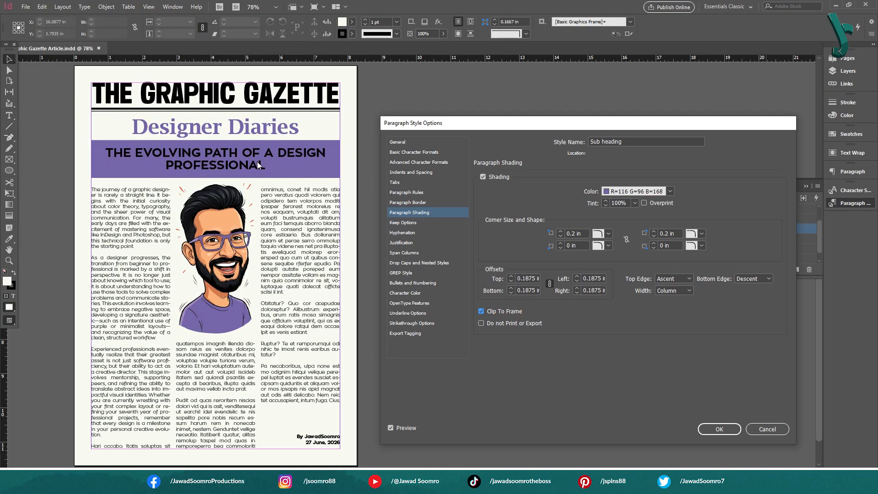
left_click(497, 311)
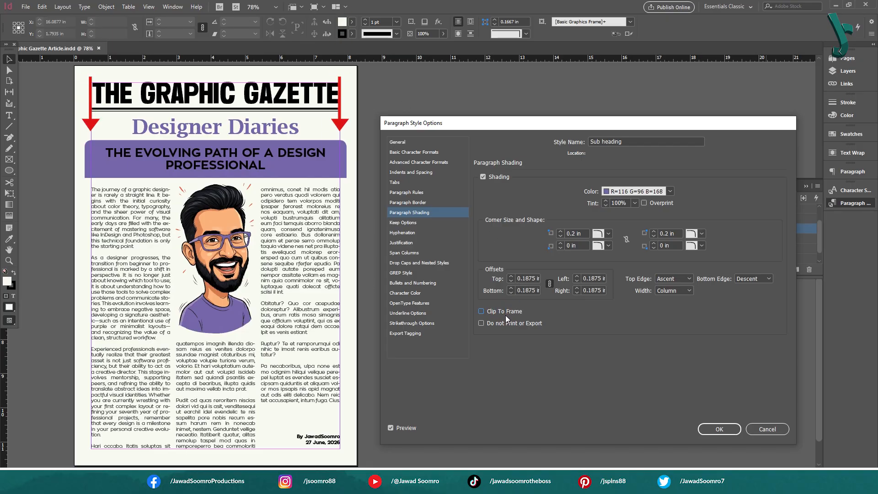
left_click(510, 293)
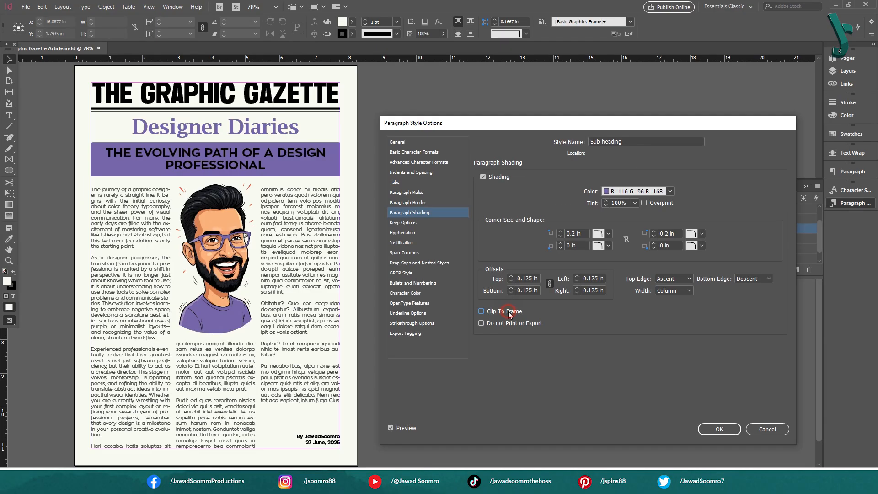
left_click(508, 311)
Step: Exclude the Sub heading shading from output with Do not Print or Export and apply the style changes
left_click(499, 325)
left_click(719, 429)
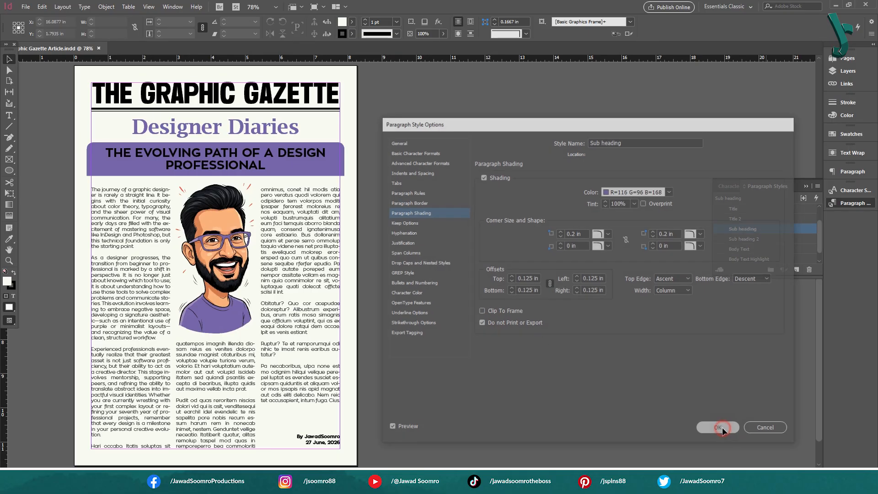
Step: Start a document export in PNG format under the file name Graphic Gazette Article
left_click(25, 7)
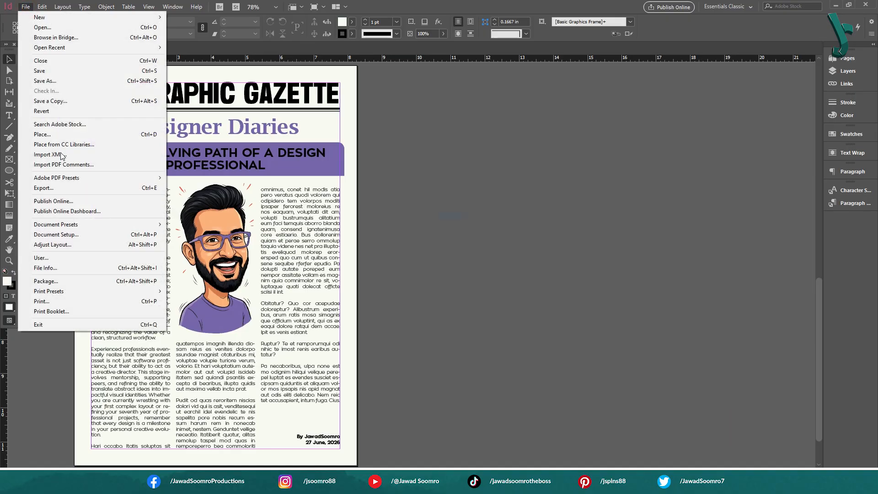
left_click(70, 187)
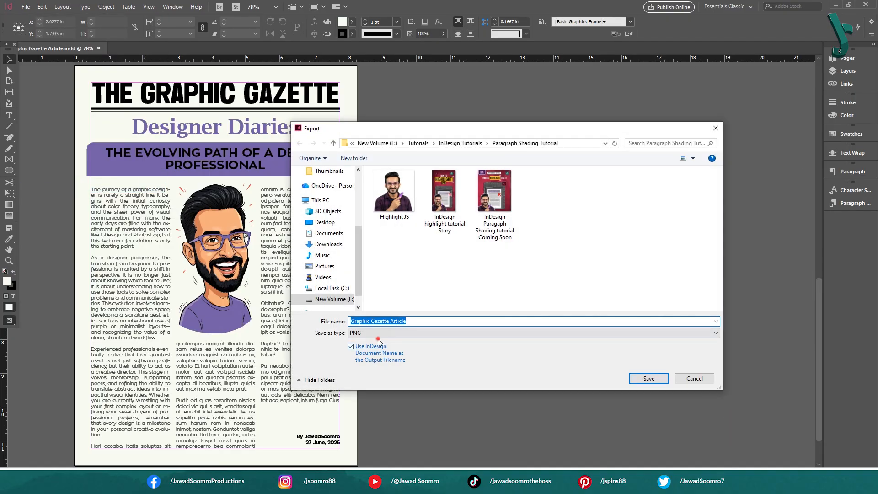
left_click(379, 332)
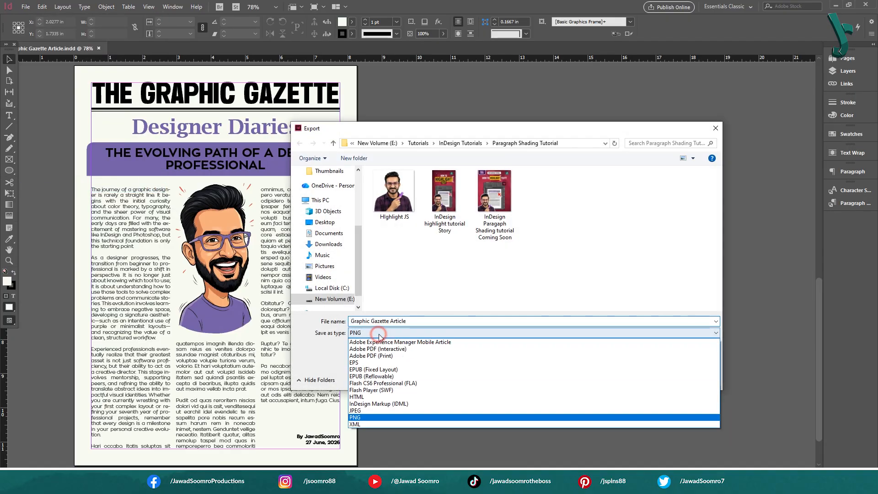
left_click(382, 417)
left_click(648, 378)
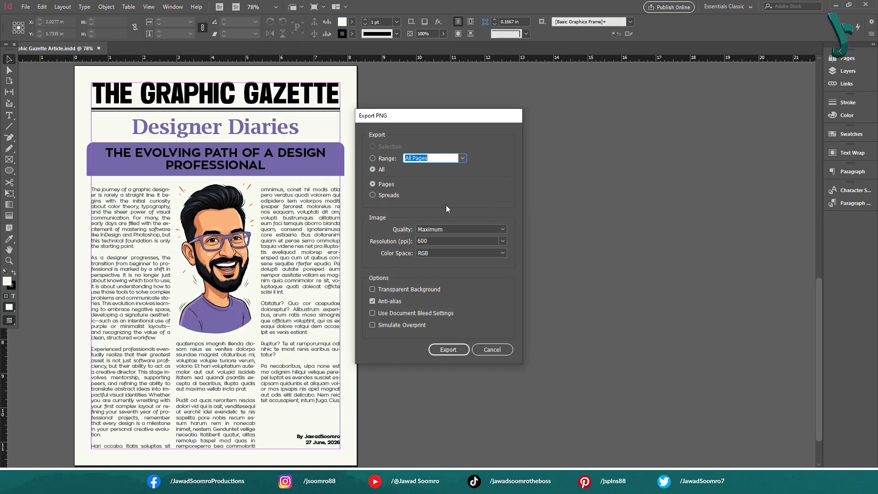
Step: Export all pages at Maximum quality and 300 ppi, and open the exported Graphic Gazette Article2 image in the tutorial folder
left_click(490, 229)
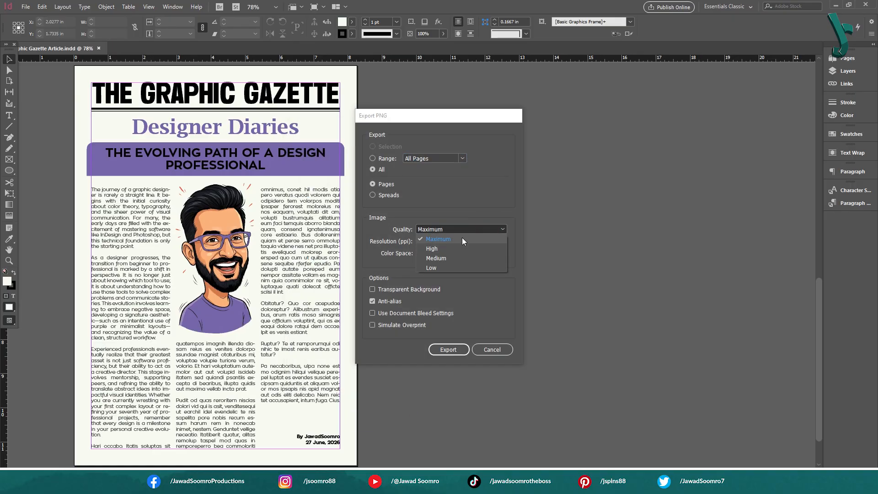
left_click(462, 237)
left_click(502, 241)
left_click(459, 269)
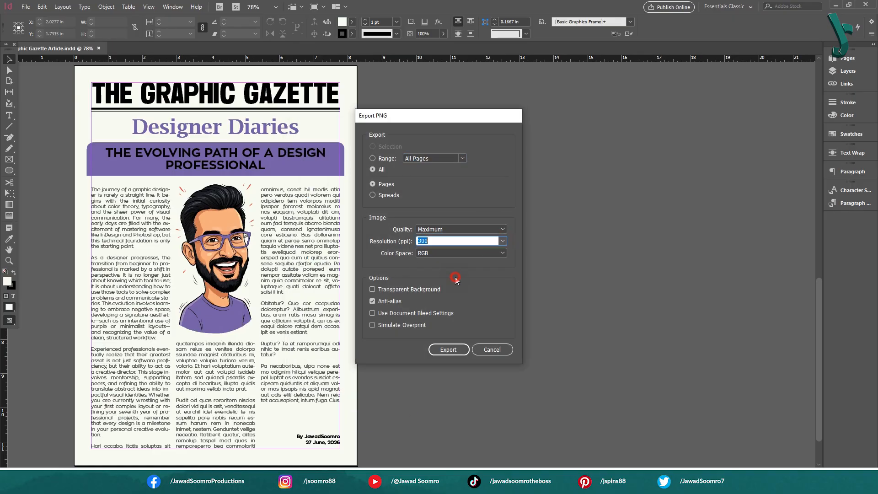
left_click(447, 351)
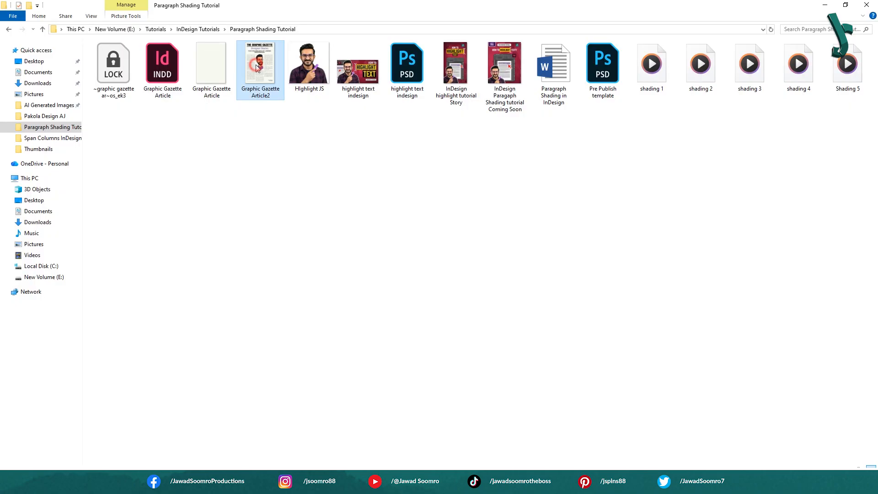
double_click(257, 67)
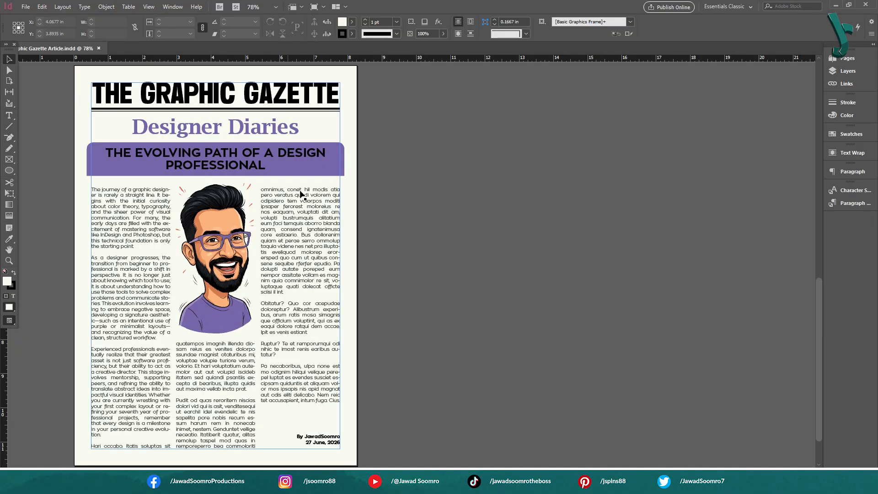
Step: Turn off Do not Print or Export in the Sub heading paragraph style's shading and apply the change
left_click(853, 203)
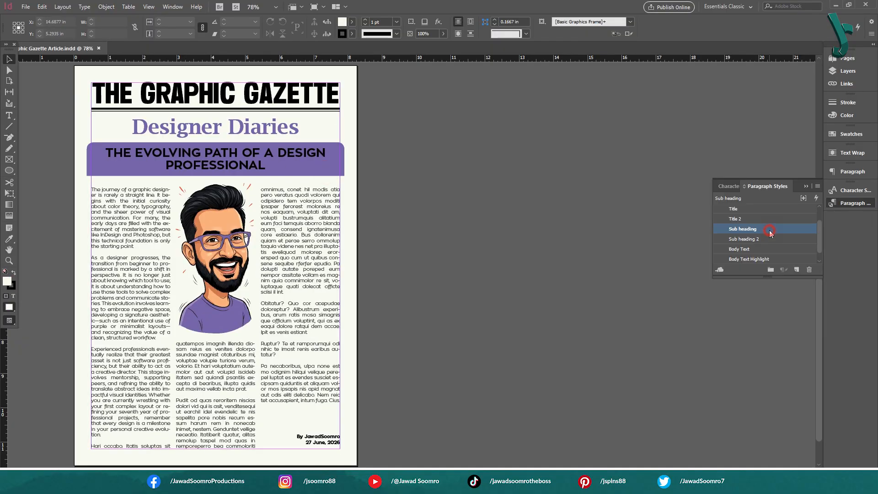
double_click(768, 231)
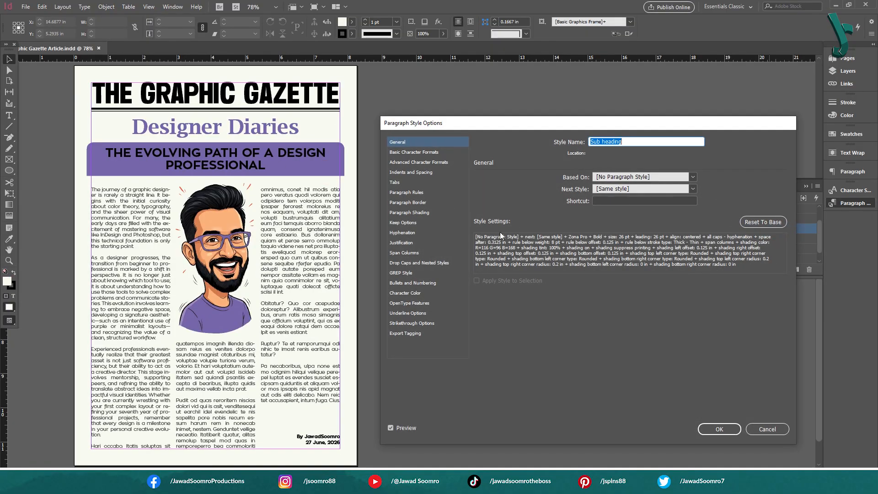
left_click(414, 212)
left_click(525, 324)
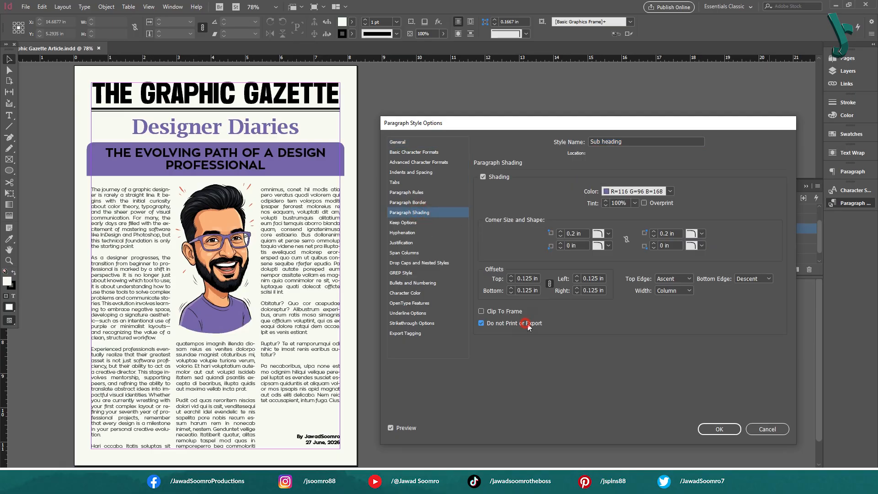
left_click(720, 429)
Step: Export all pages as PNG under the name Graphic Gazette Article 1 and open the exported Graphic Gazette Article 12 image
left_click(26, 6)
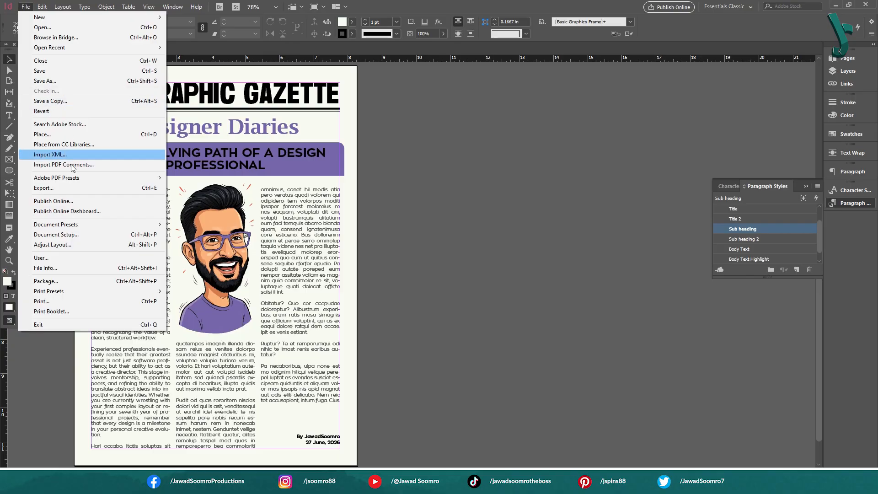
left_click(73, 189)
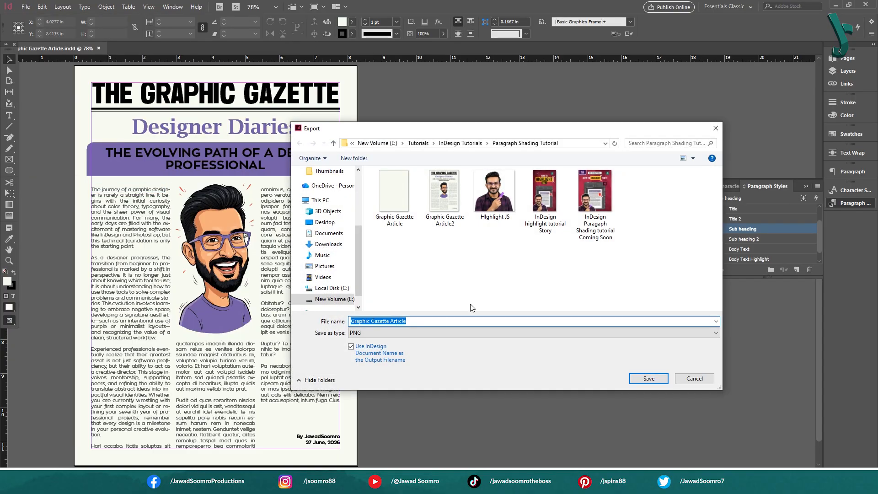
left_click(462, 320)
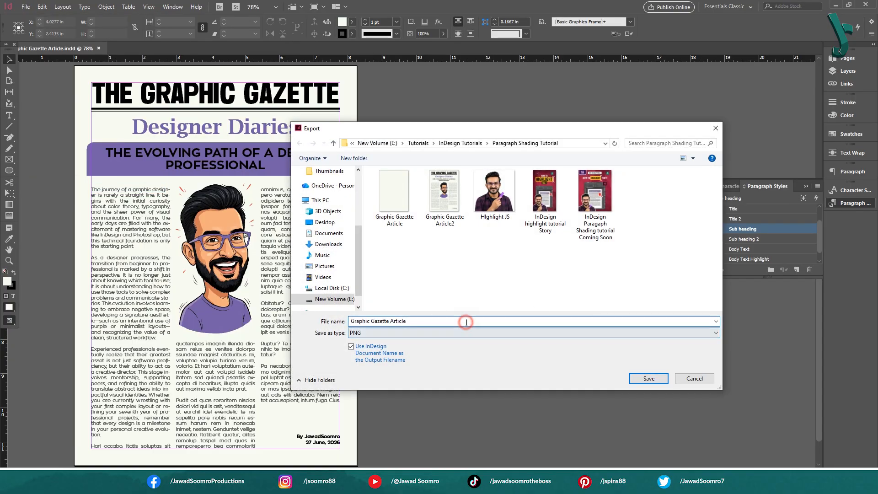
type("1")
left_click(649, 378)
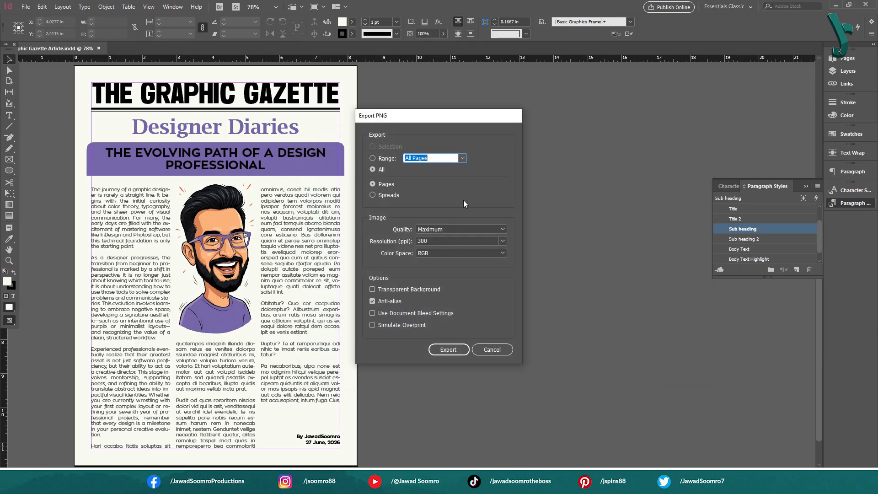
left_click(448, 350)
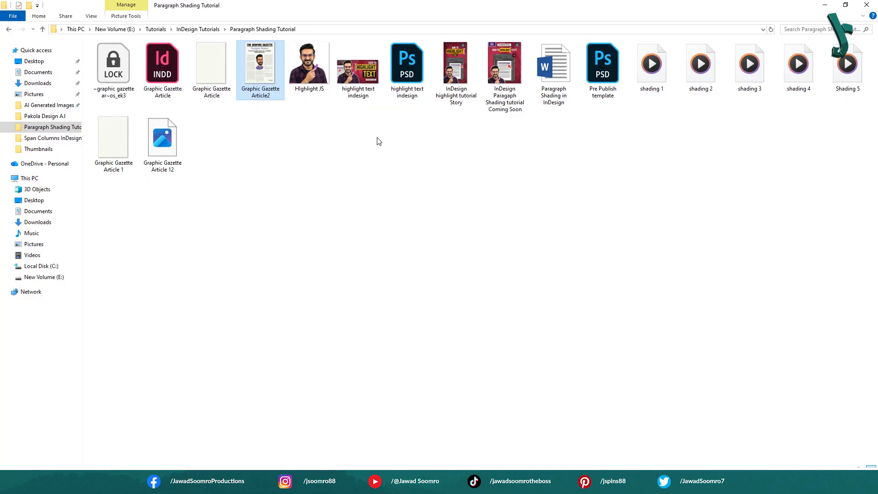
key("Return")
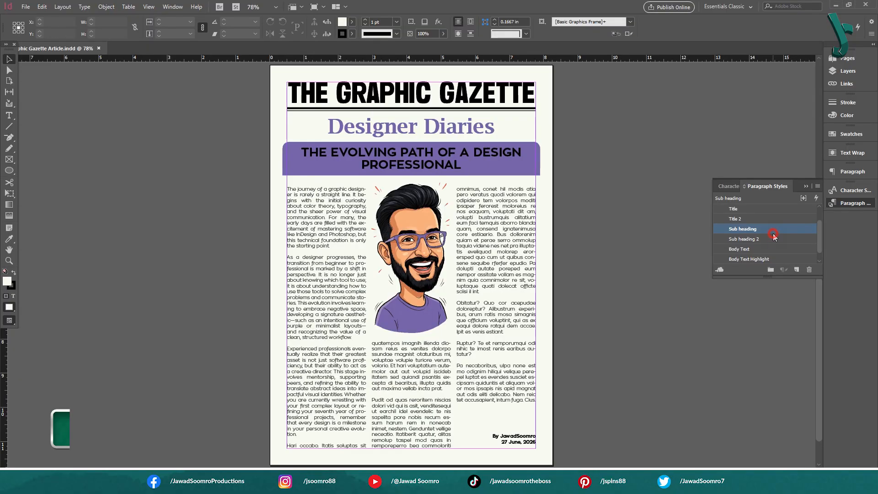
Step: Set the Sub heading style's shading tint to 30% and clip the shading to the frame
double_click(771, 231)
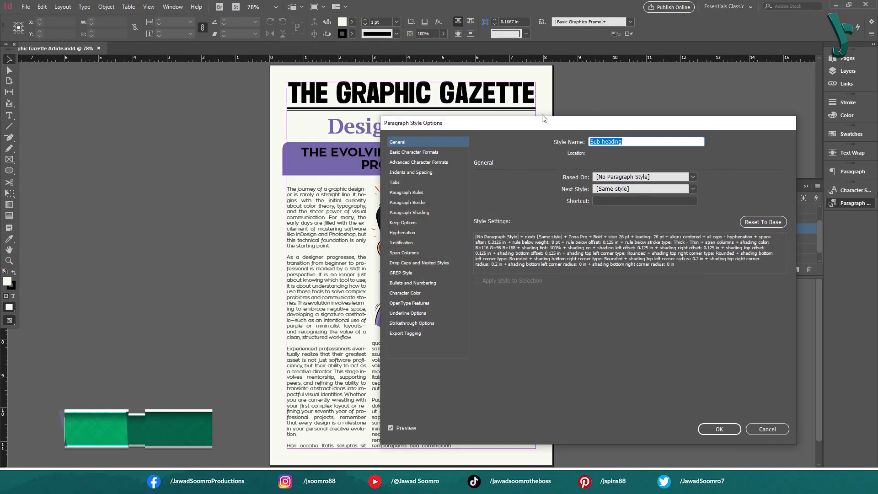
left_click_drag(543, 120, 742, 124)
left_click(621, 219)
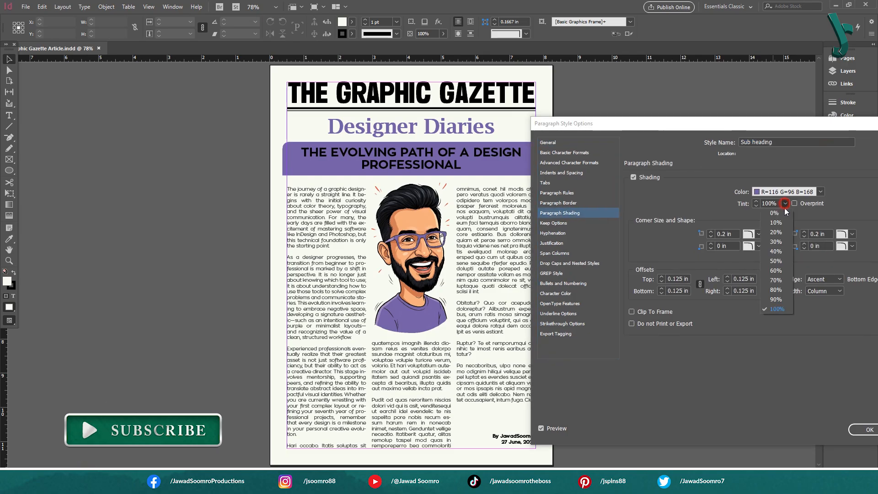
left_click(778, 273)
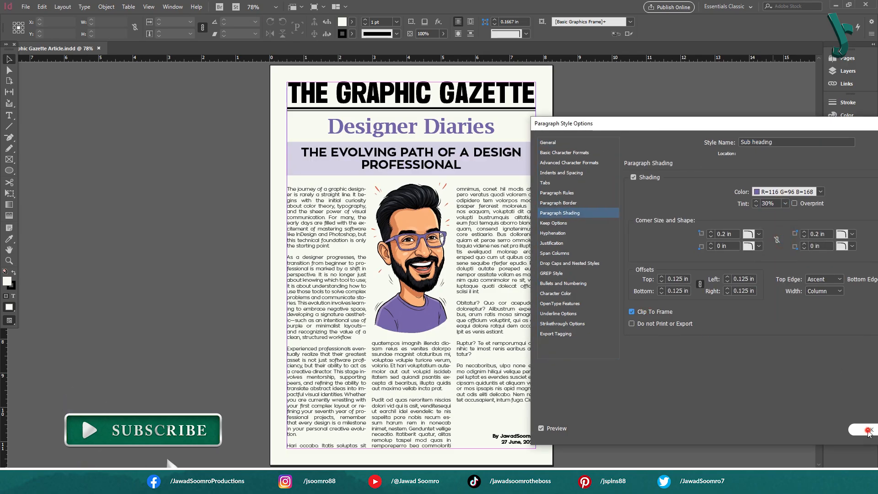
key("Return")
left_click(664, 168)
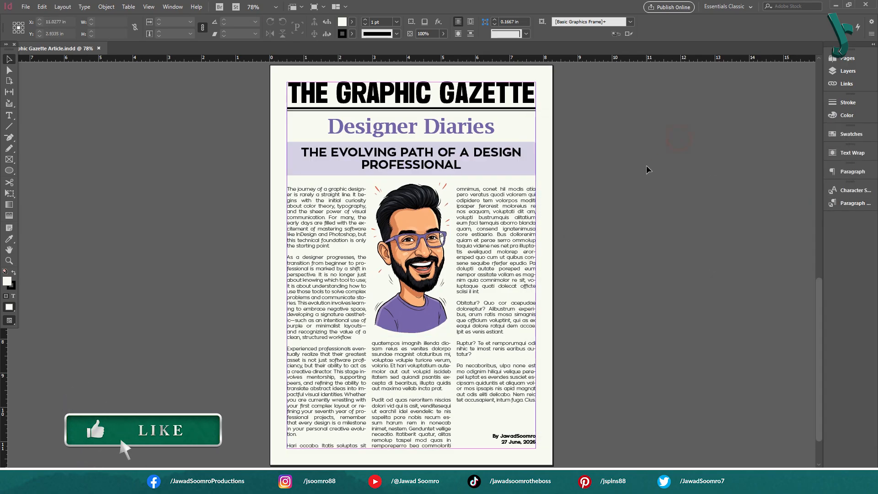
Step: Export all pages as PNG under the name Graphic Gazette Article 2
left_click(25, 6)
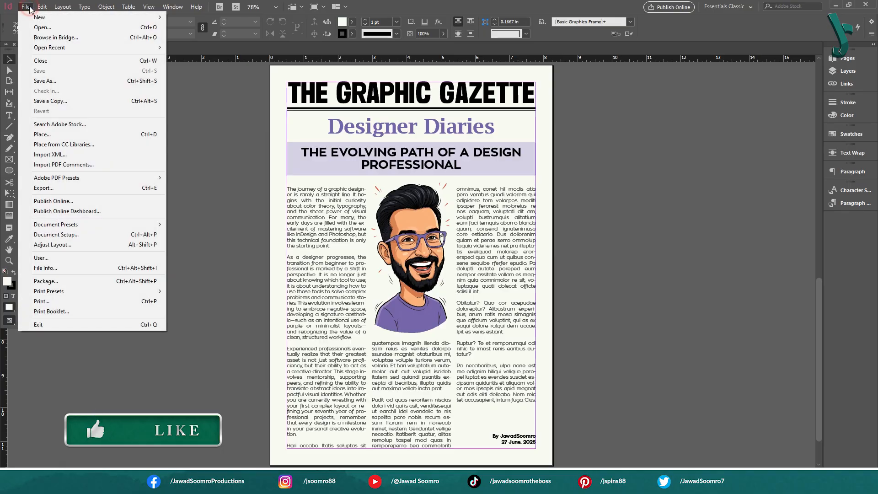
left_click(116, 187)
left_click(419, 321)
type("3")
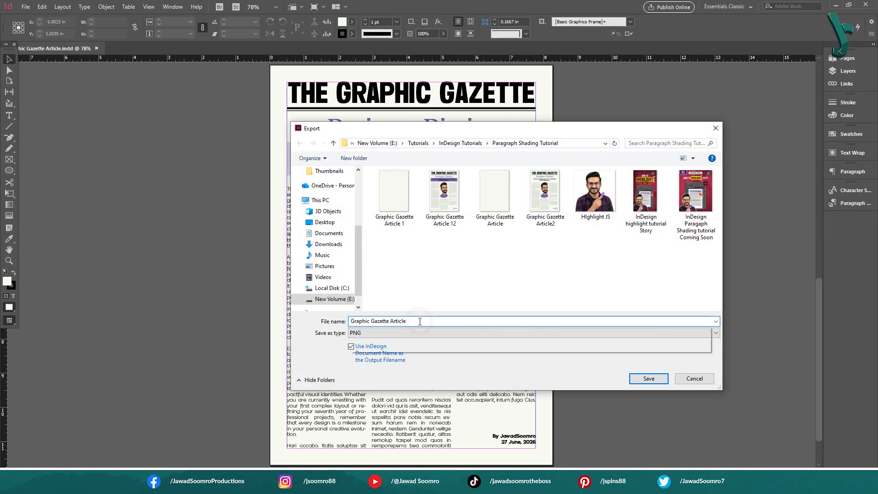
left_click(663, 379)
left_click(448, 348)
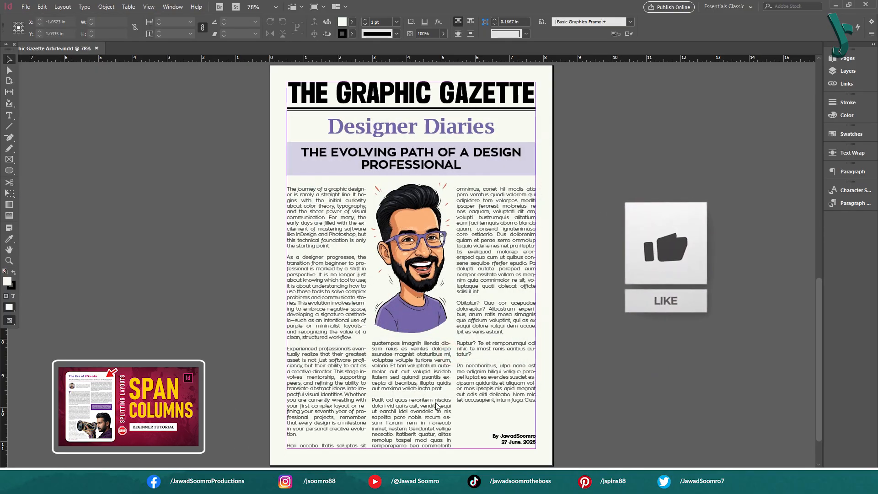
Step: Open the exported Graphic Gazette Article 22 image and compare it with the earlier exported pages
left_click(367, 423)
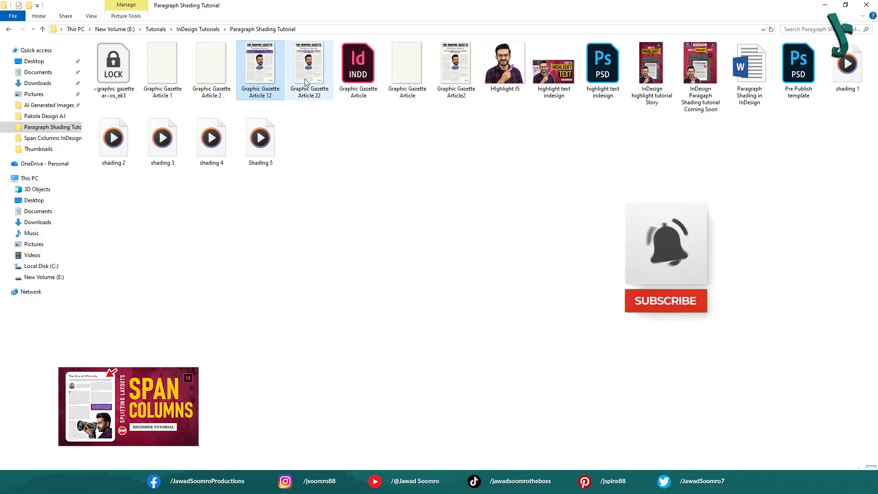
double_click(304, 79)
left_click(317, 443)
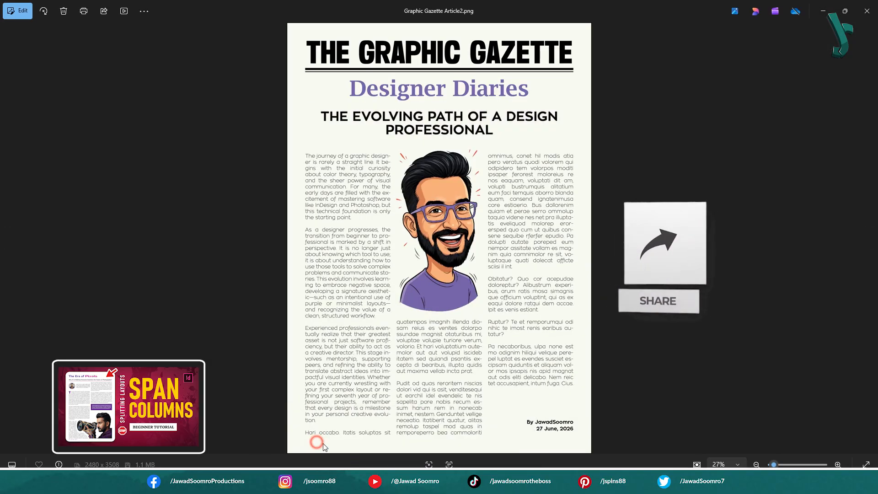
left_click(384, 438)
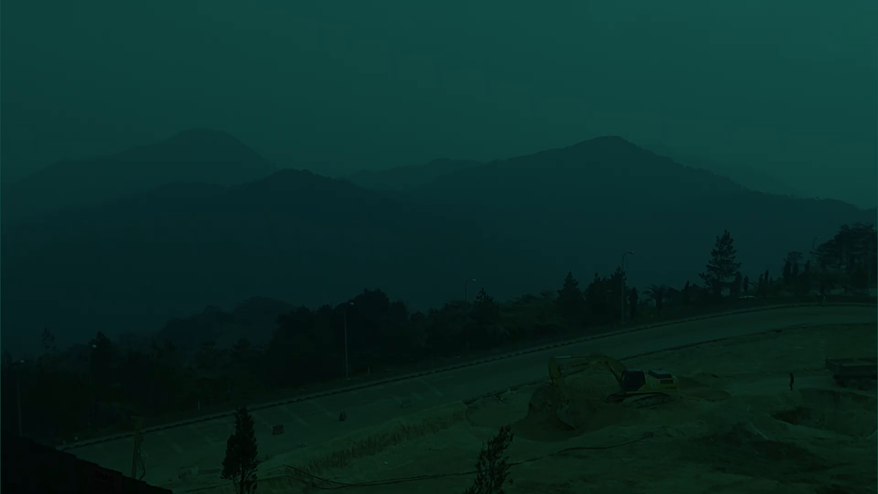